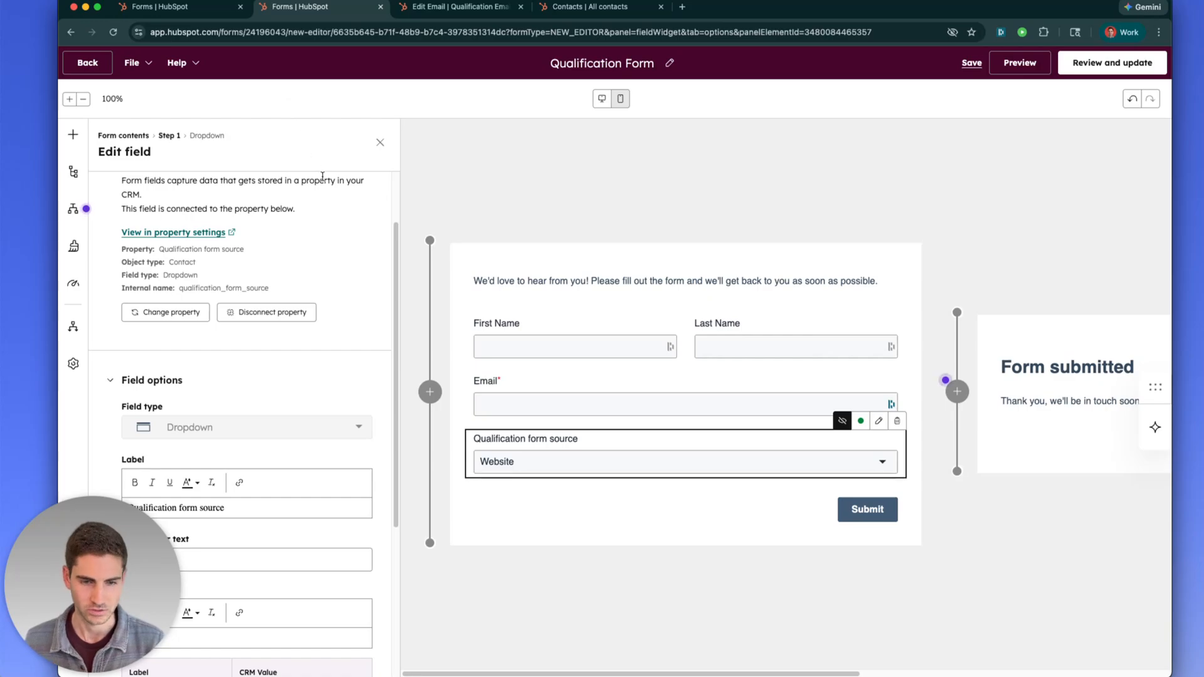
Open the Add to form panel listing field types for the Qualification Form
scroll(359, 215, up, 3)
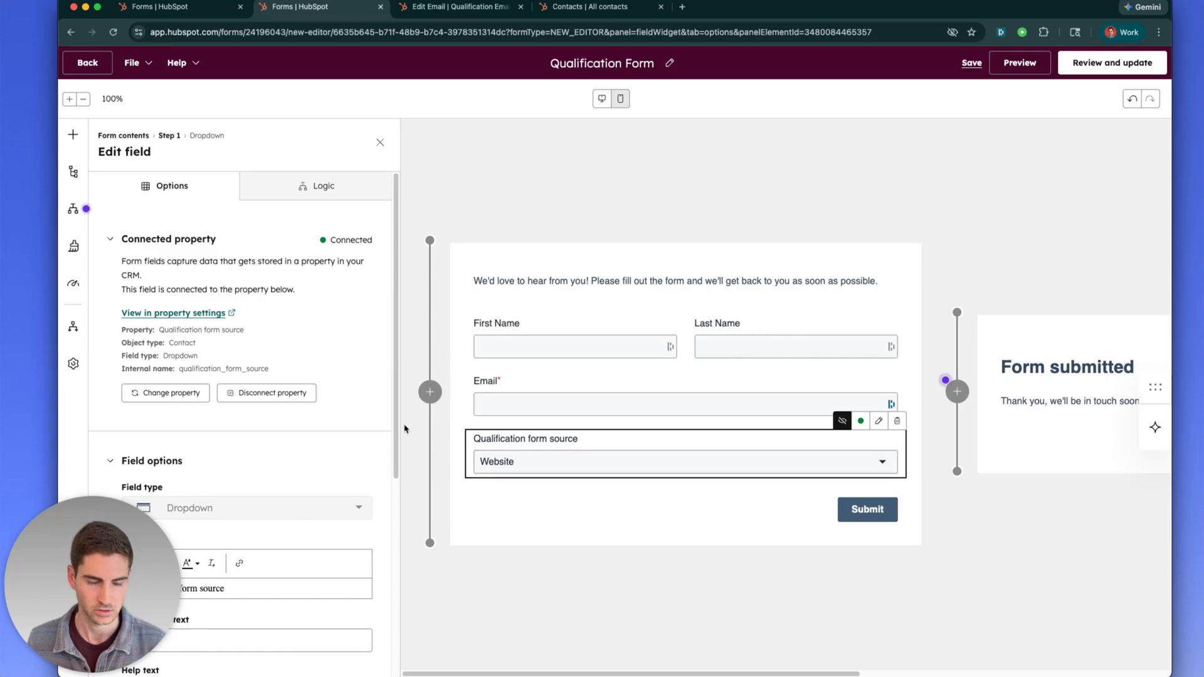
scroll(215, 241, down, 1)
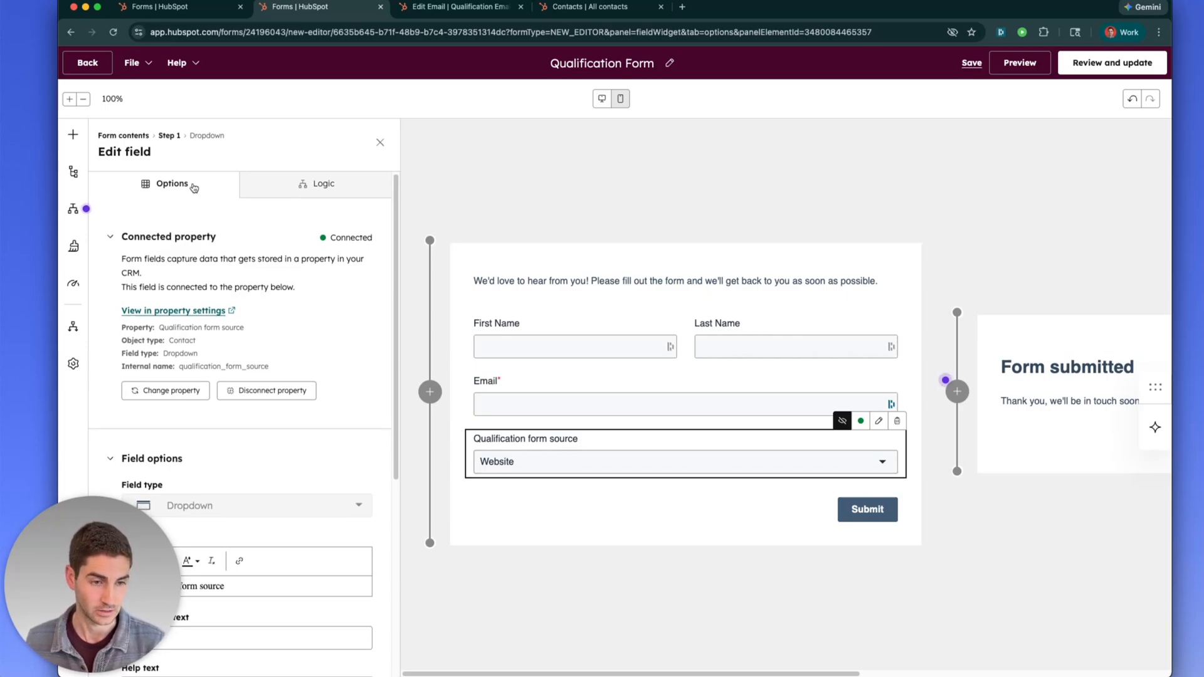
scroll(173, 239, up, 1)
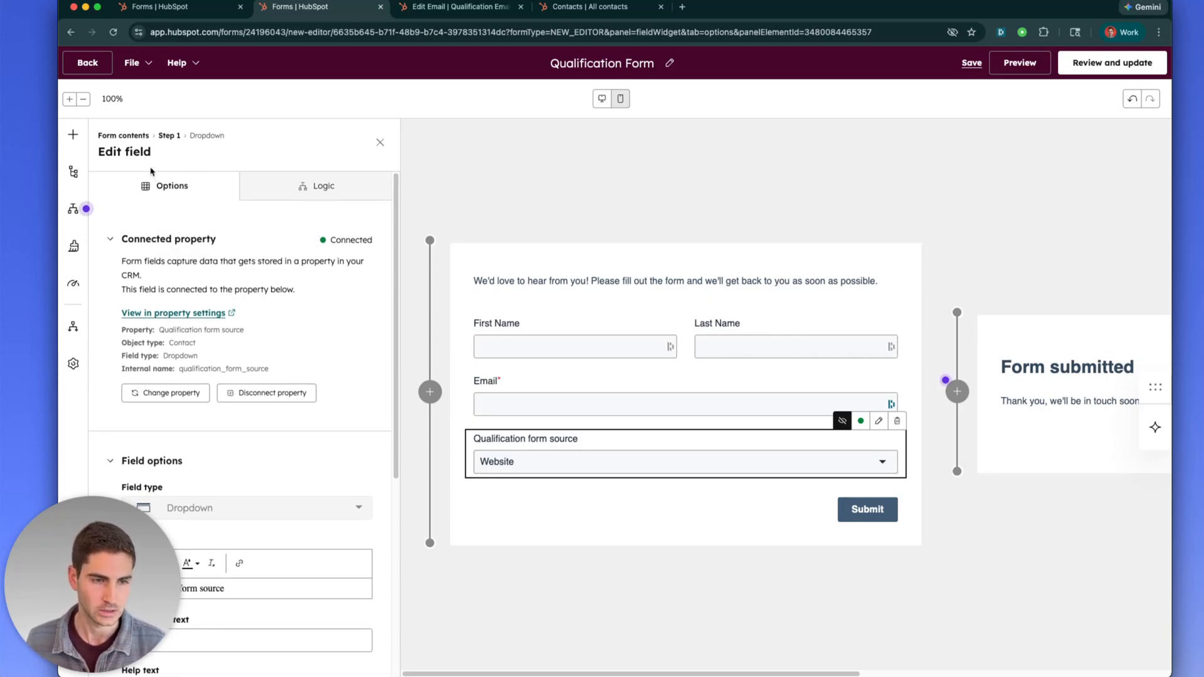
click(72, 134)
mouse_move(233, 236)
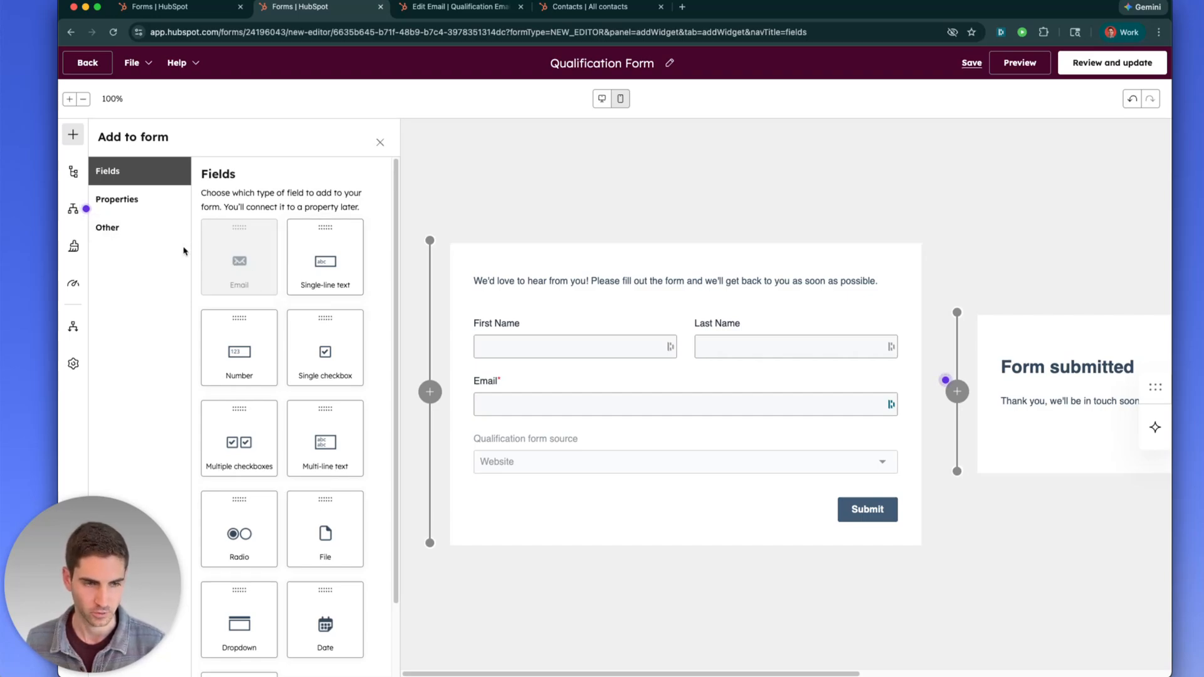
Drag a Dropdown field below Email and start a new property typed 'W'
mouse_move(250, 286)
scroll(264, 313, down, 3)
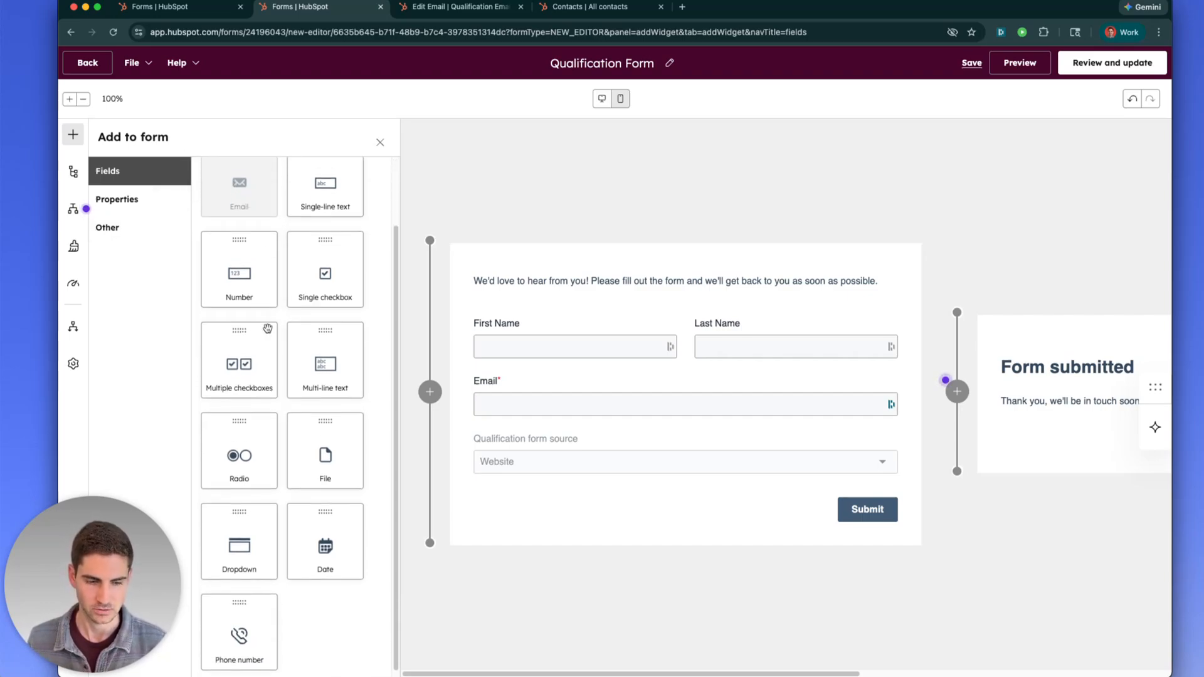
drag(248, 540, 616, 427)
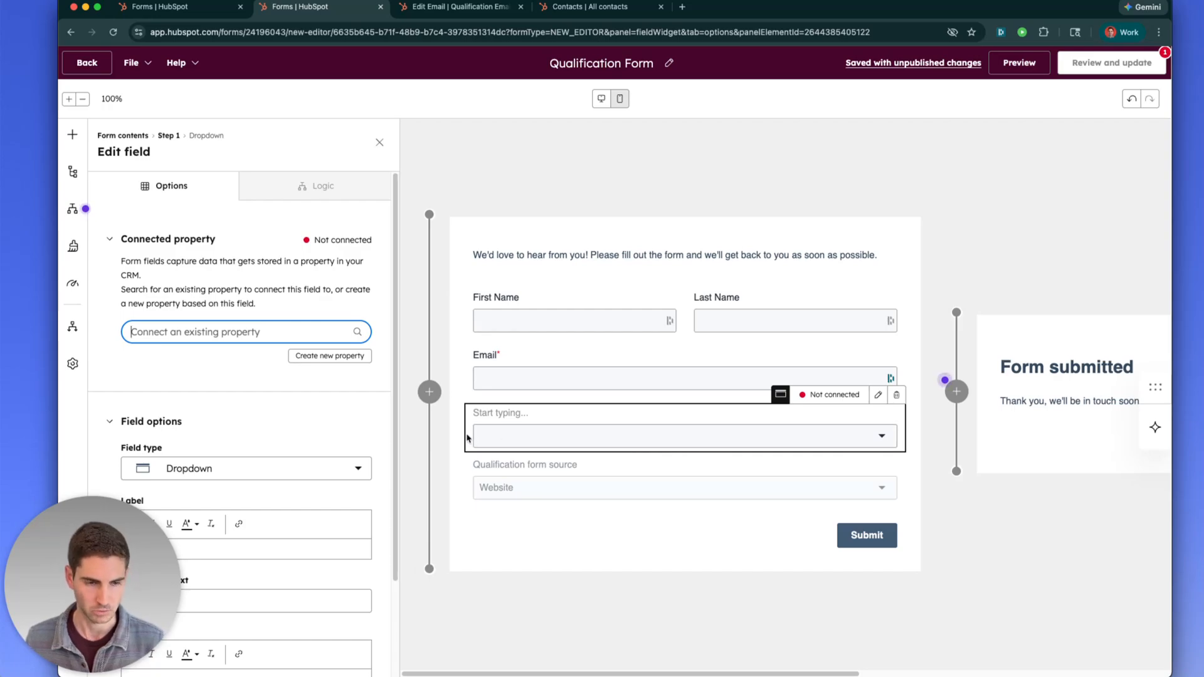
click(346, 361)
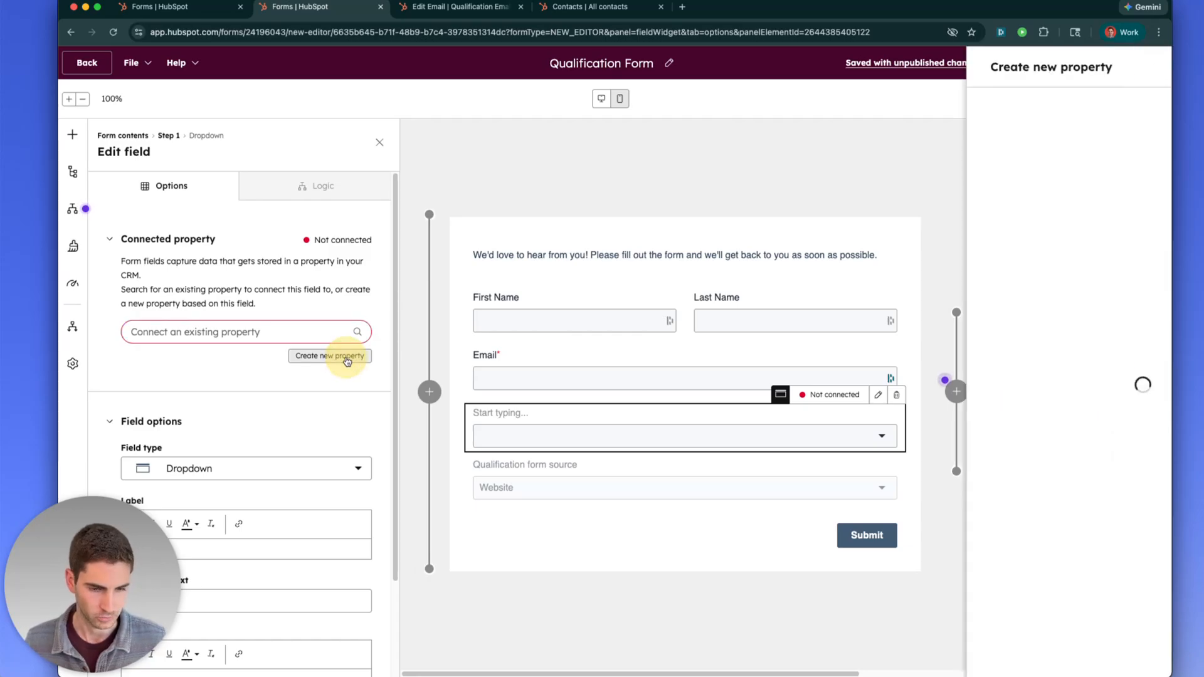
text(W)
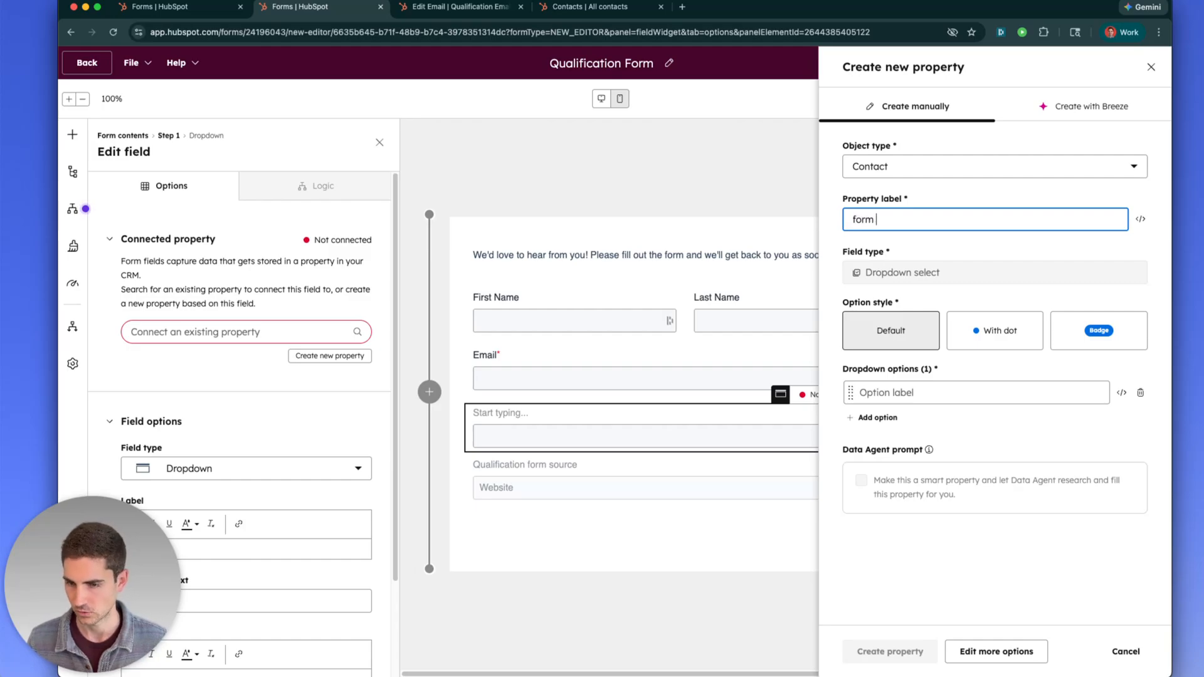
Cancel the new property and delete the unconnected dropdown field
click(875, 395)
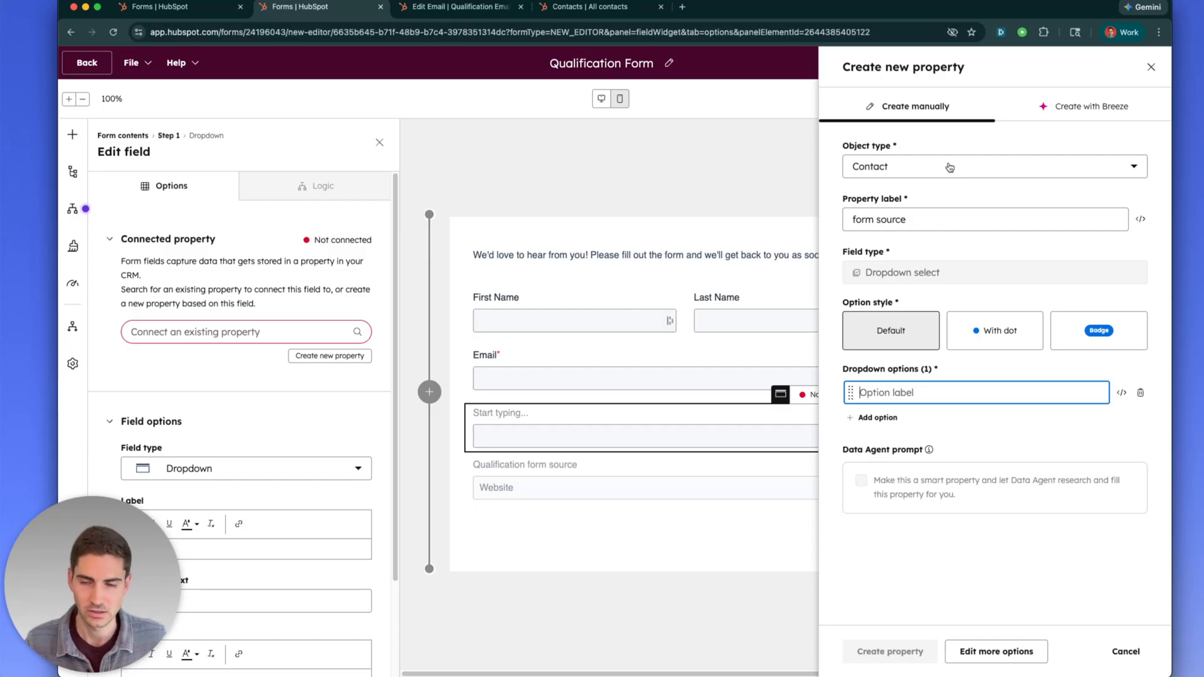
click(1151, 67)
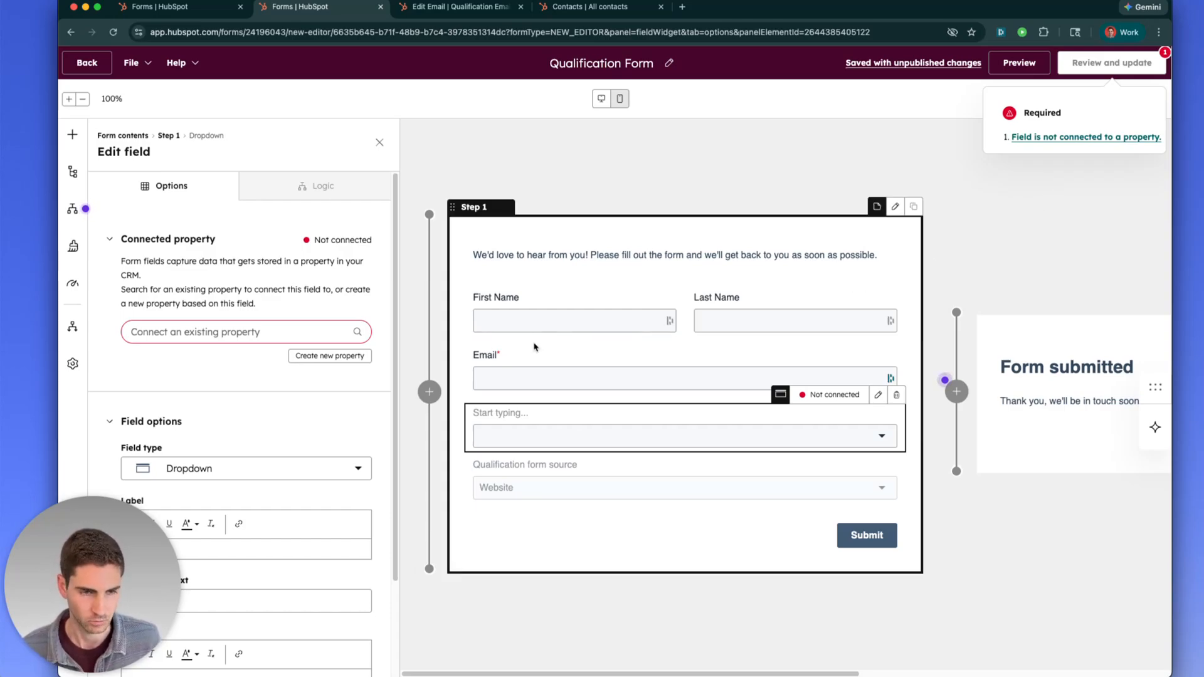
click(896, 394)
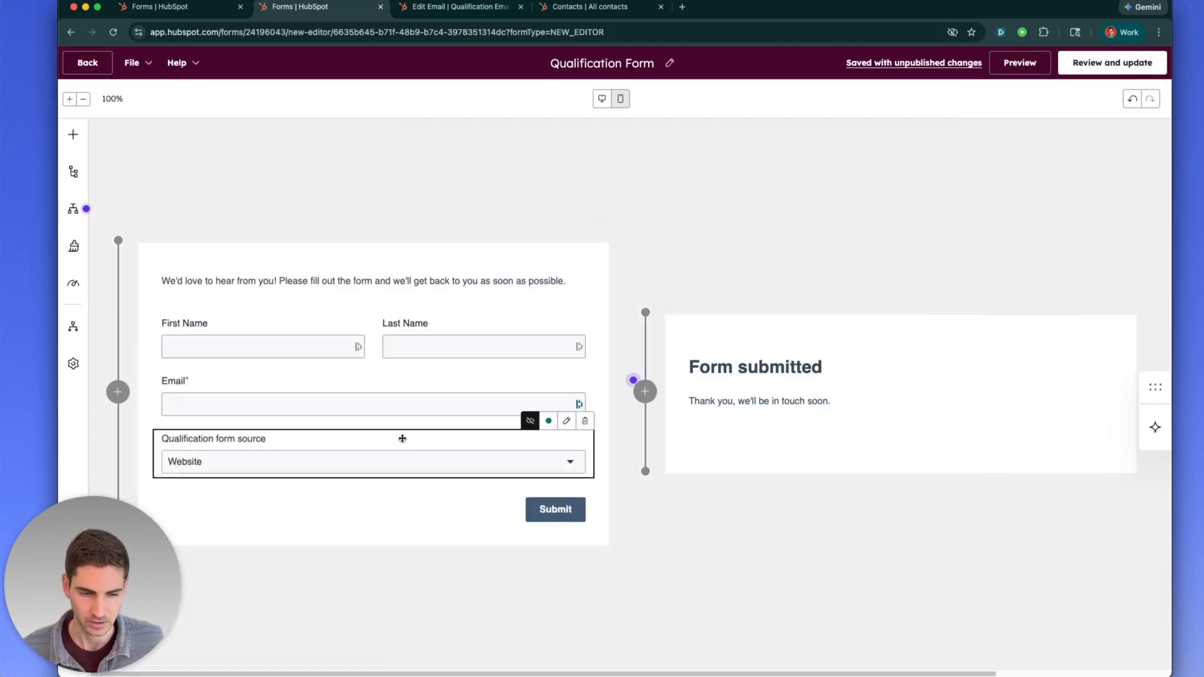
Open Qualification form source settings and scroll to its Website, Email_123 and Email_456 options
click(403, 440)
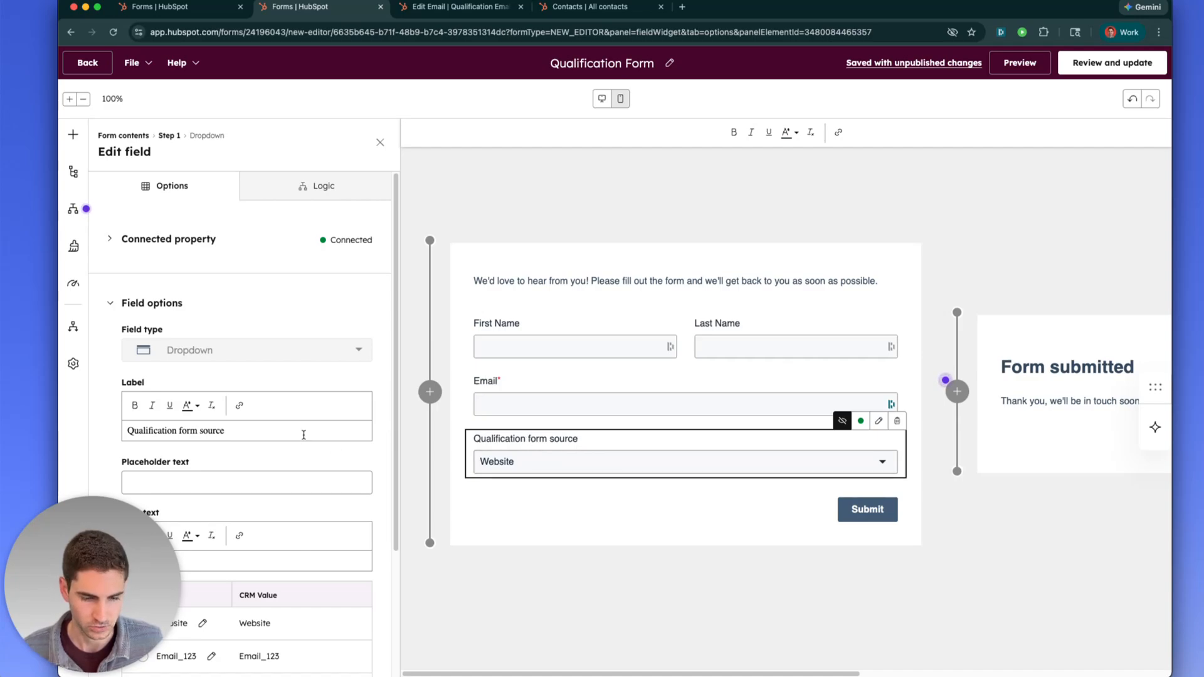
scroll(301, 438, down, 3)
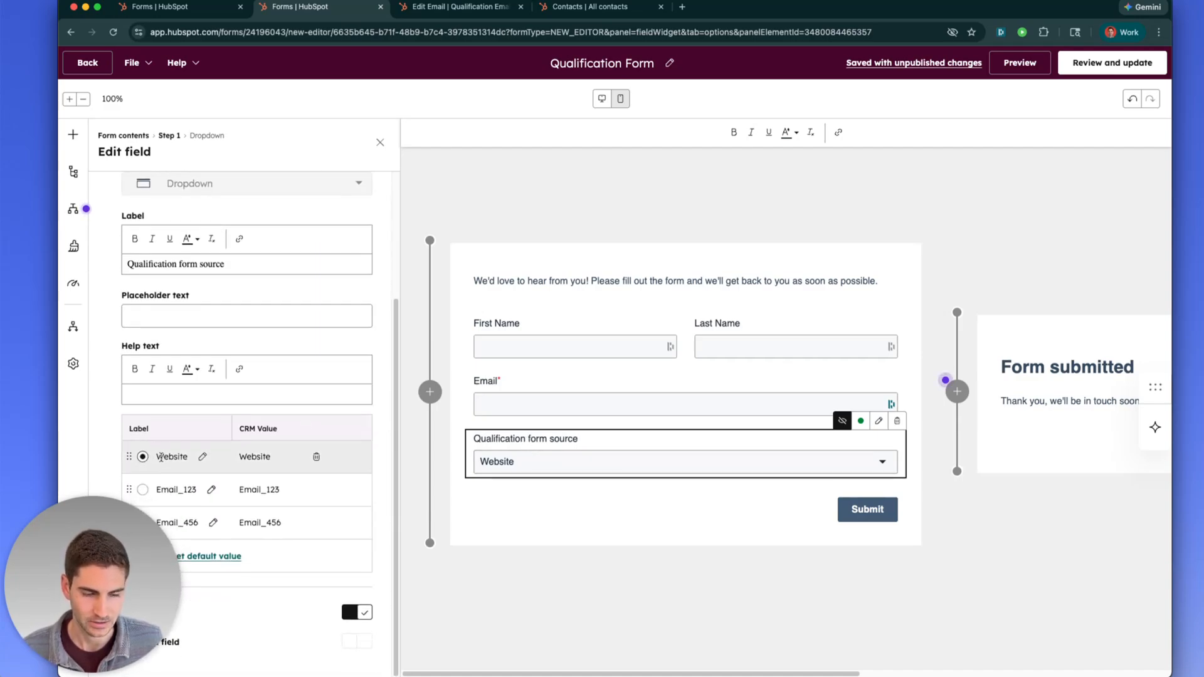
click(111, 519)
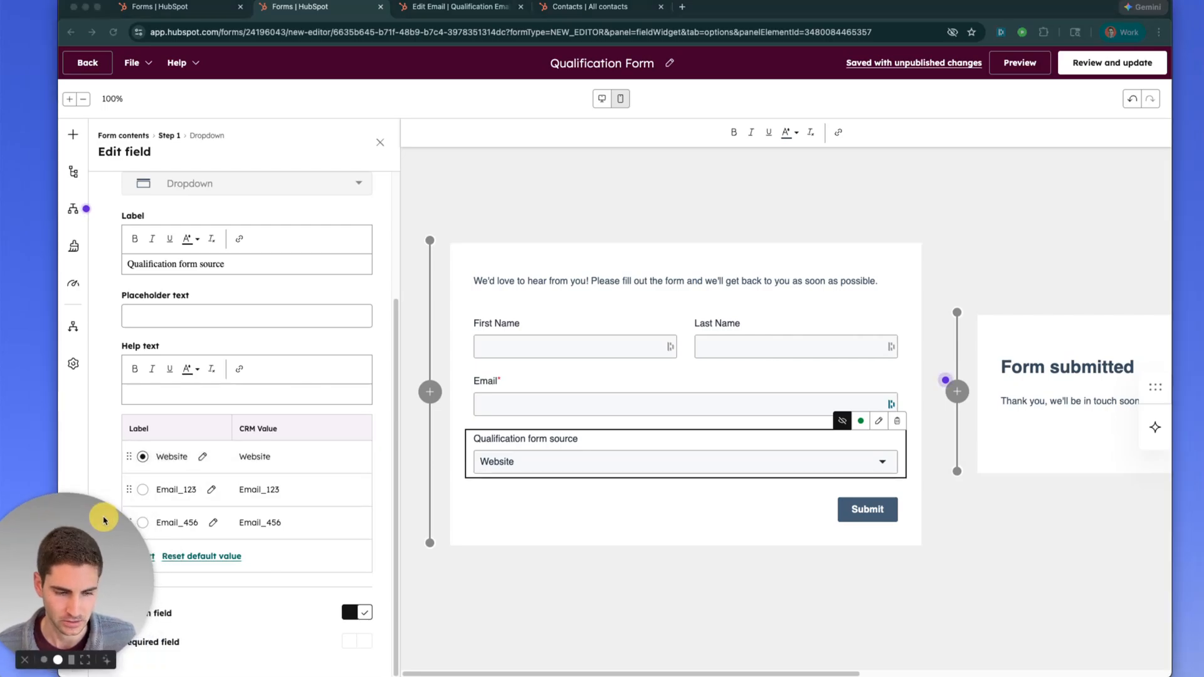
drag(112, 519, 113, 525)
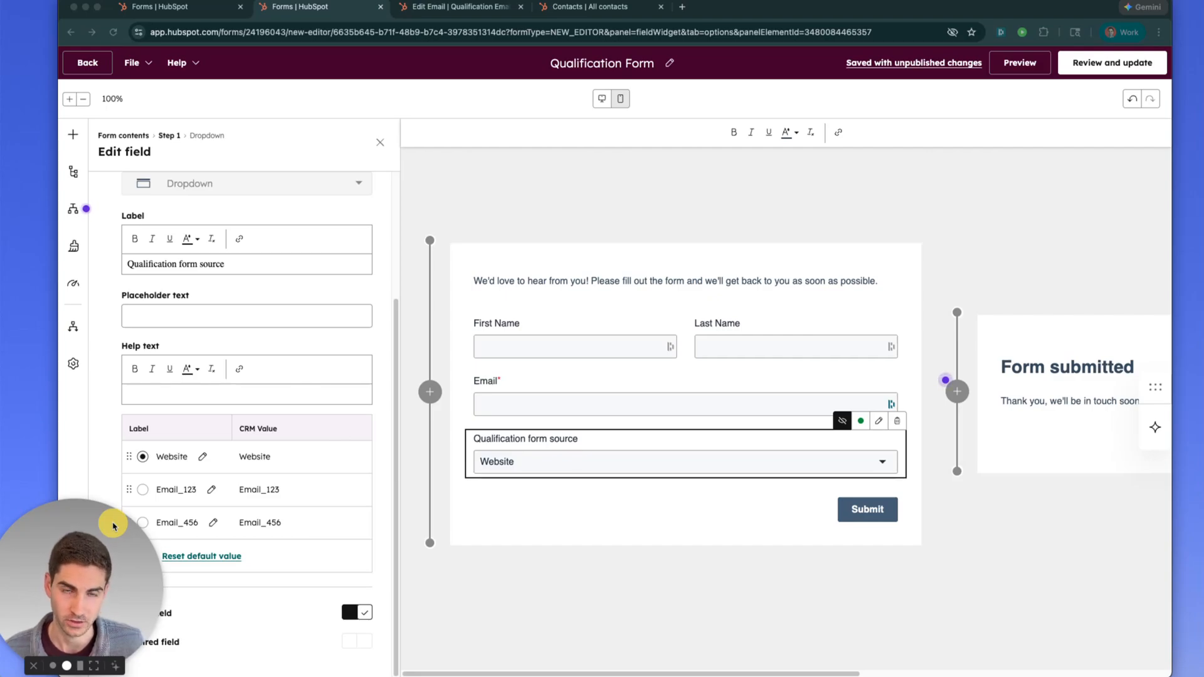
drag(113, 525, 132, 528)
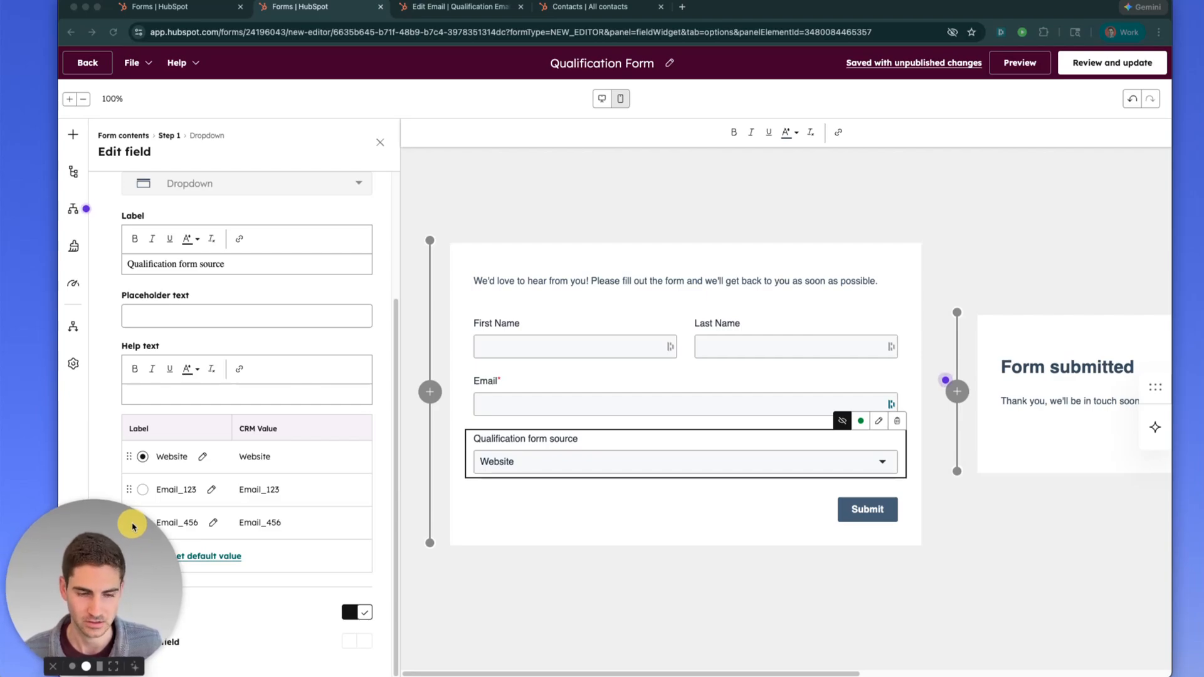
drag(134, 524, 133, 527)
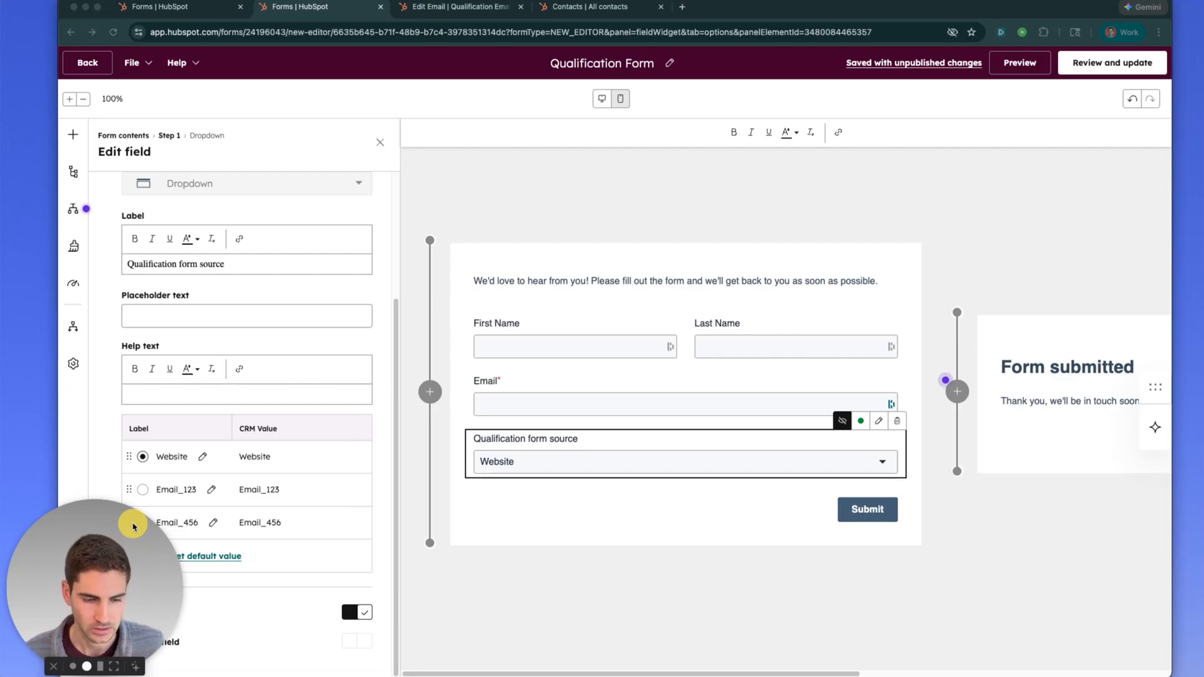
drag(133, 527, 138, 489)
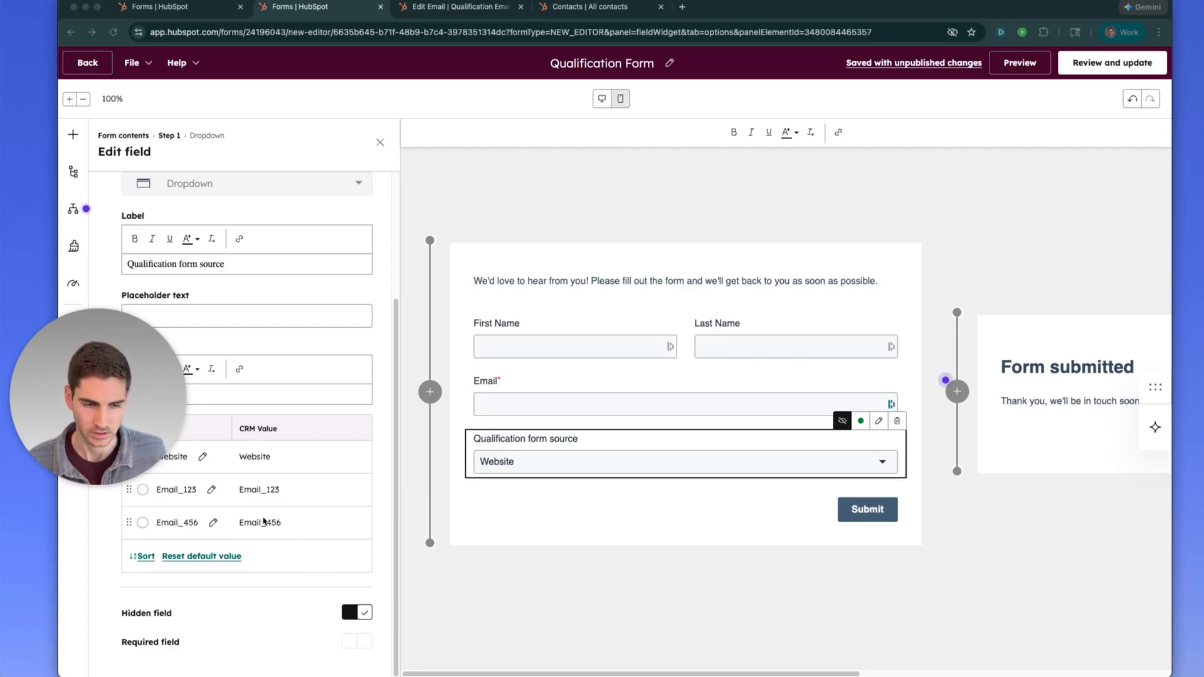
mouse_move(160, 401)
drag(158, 366, 157, 538)
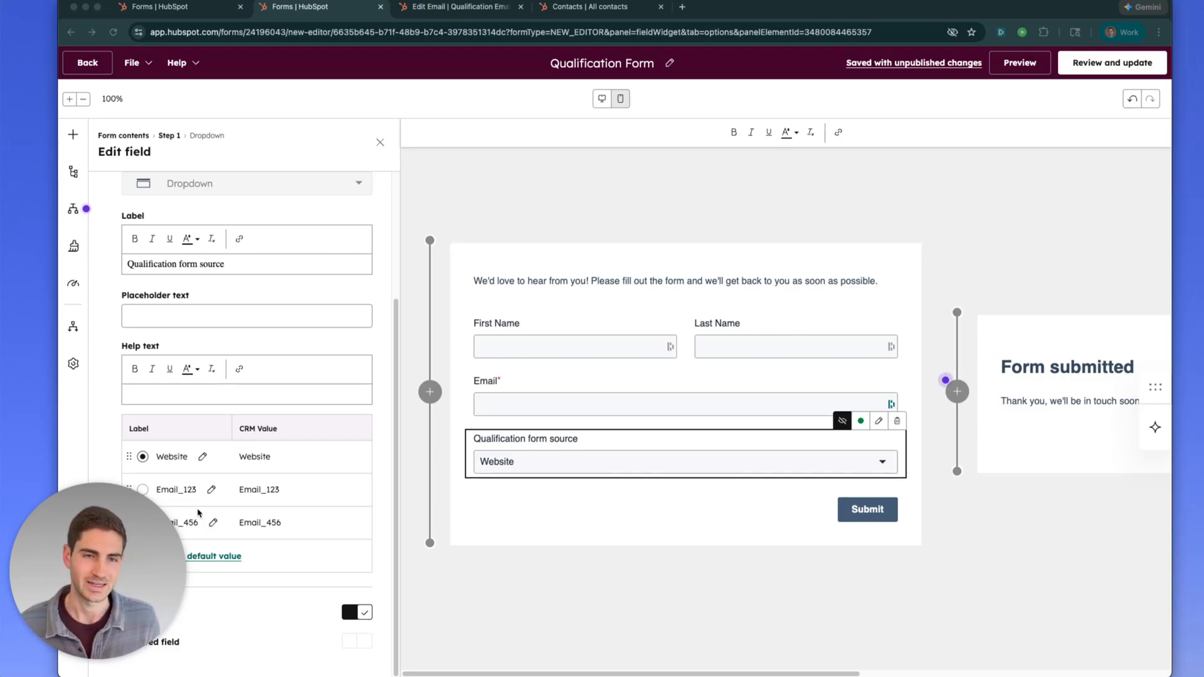
click(211, 6)
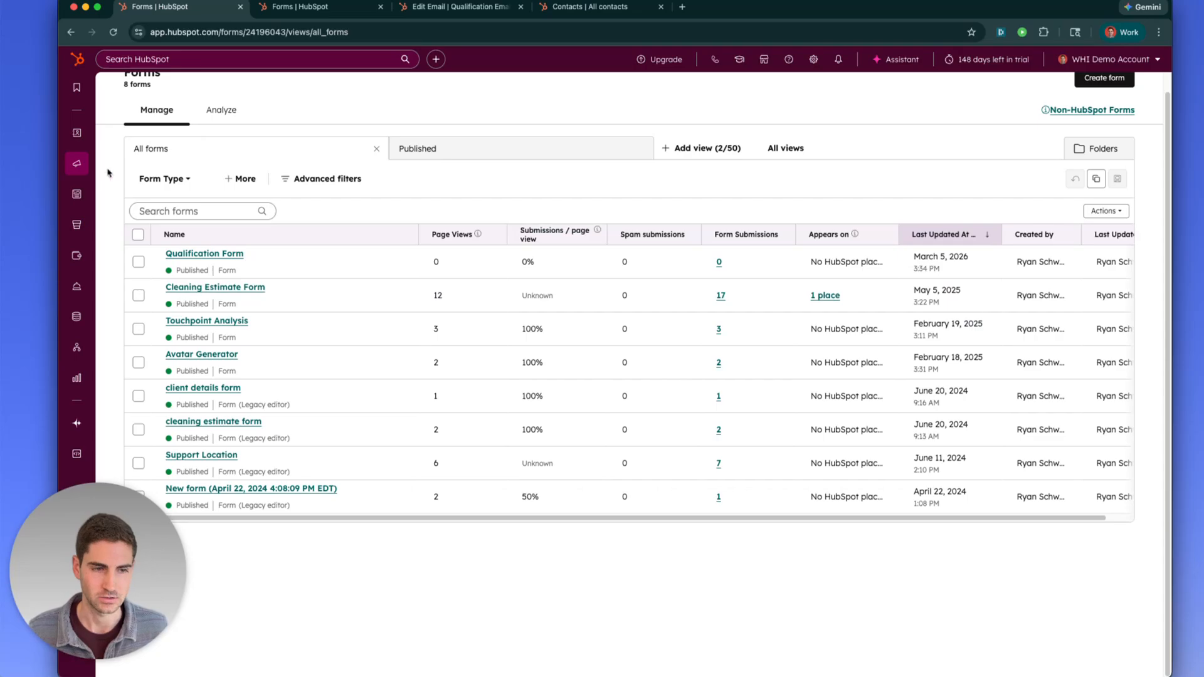
mouse_move(76, 168)
click(143, 217)
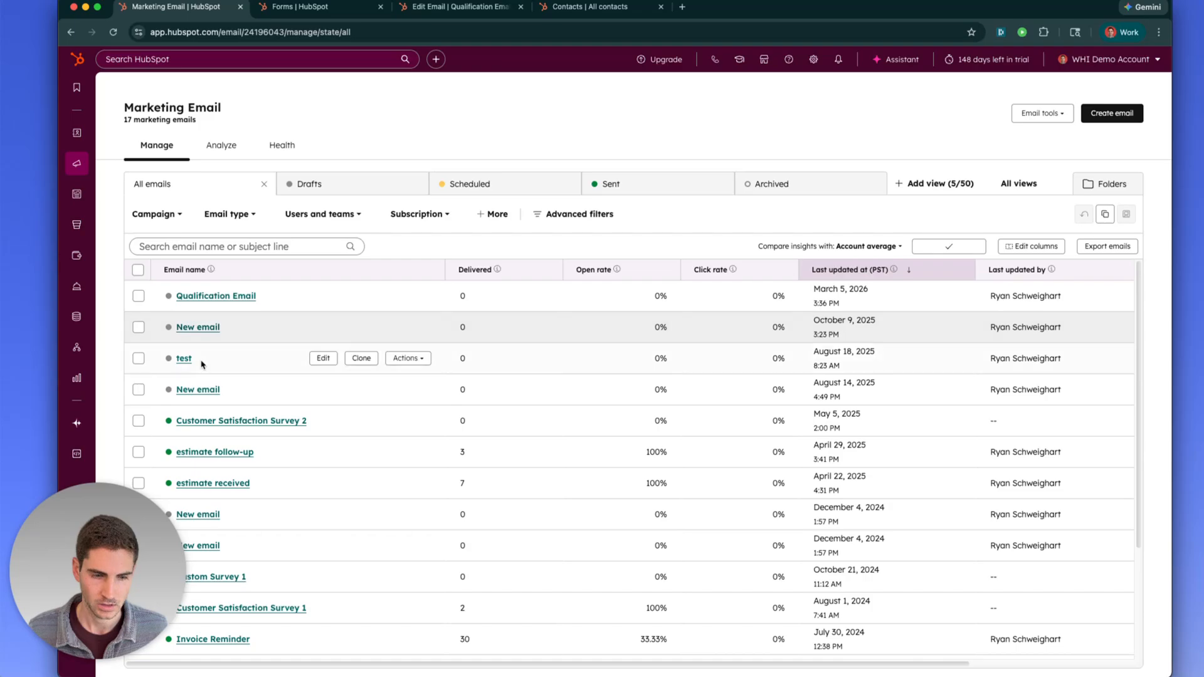
click(204, 299)
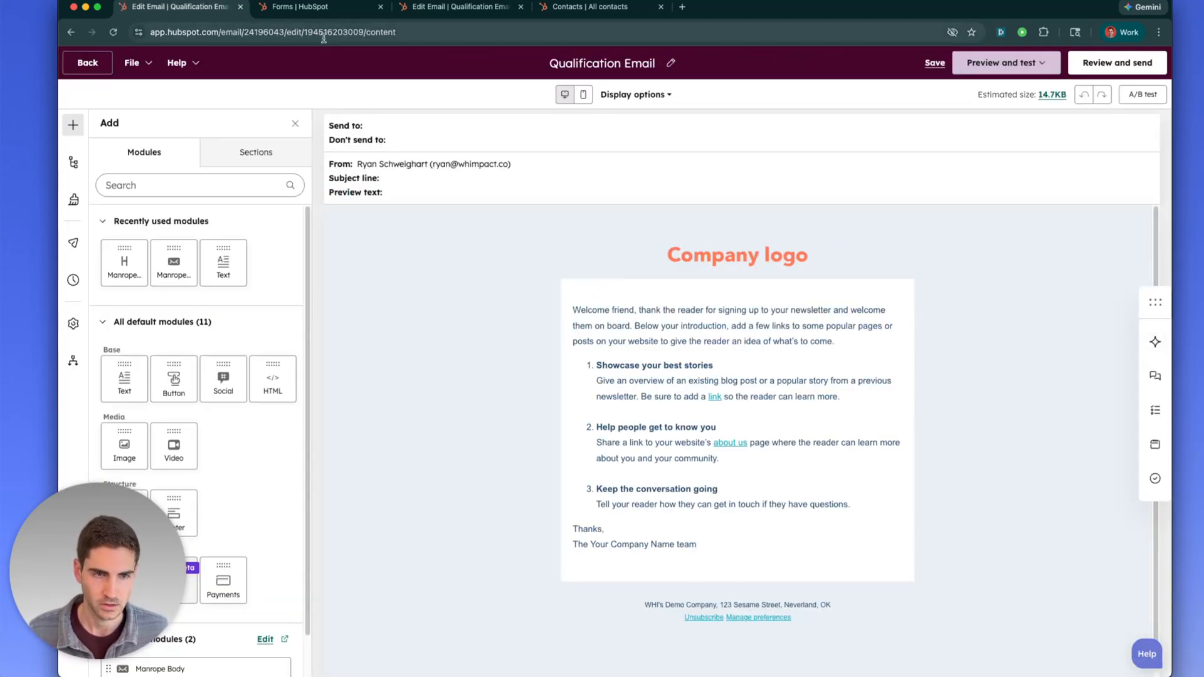
click(325, 32)
double_click(353, 33)
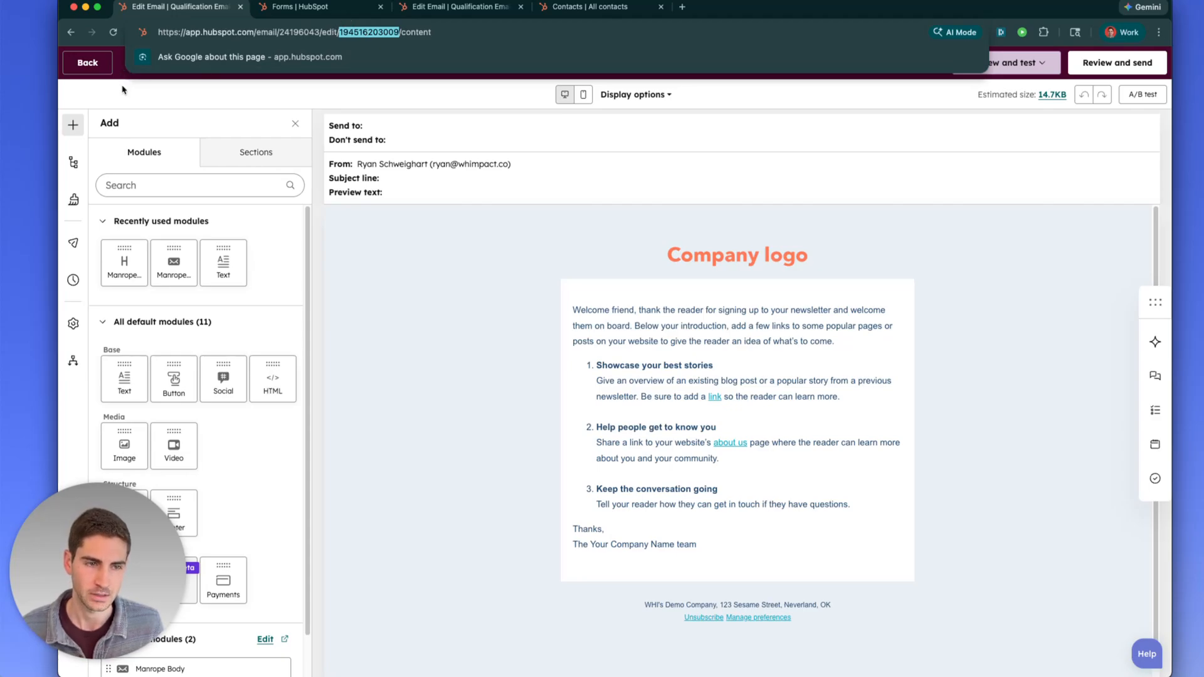
key(Escape)
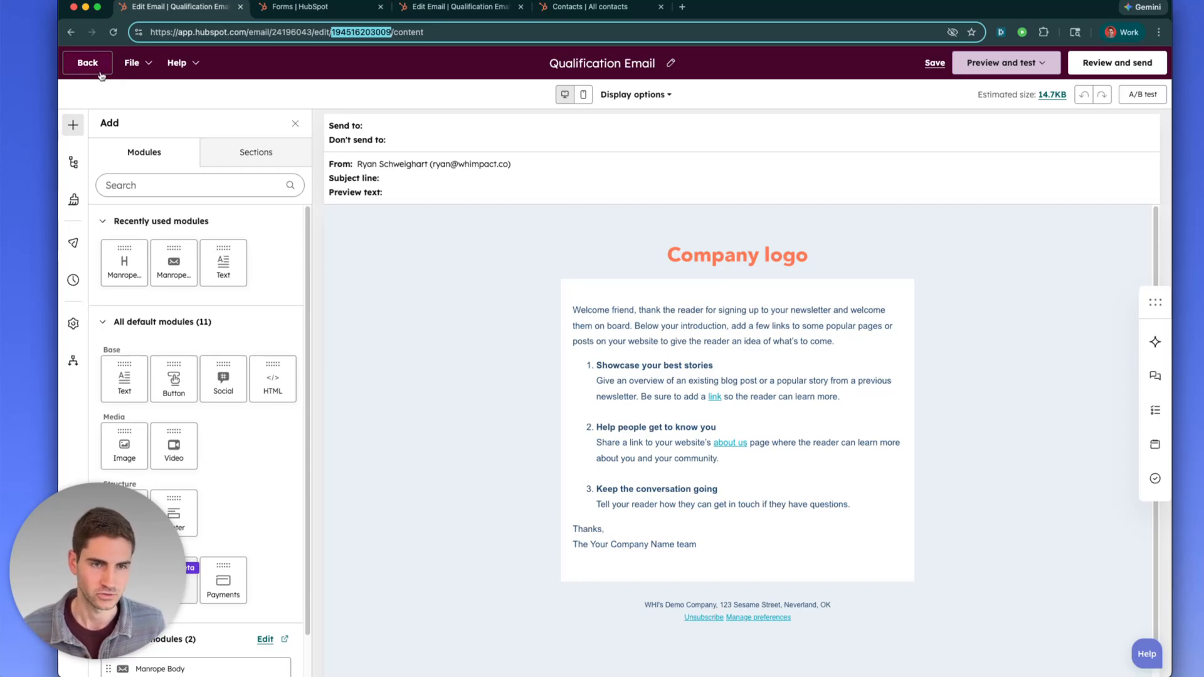
click(99, 72)
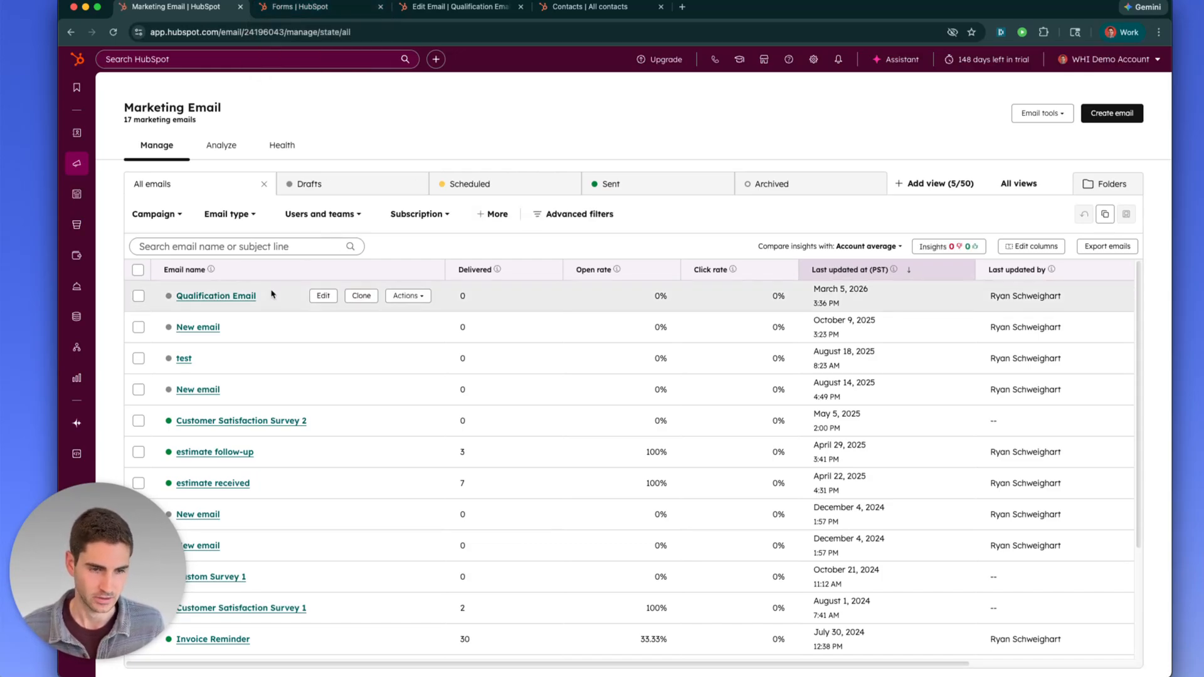
click(285, 14)
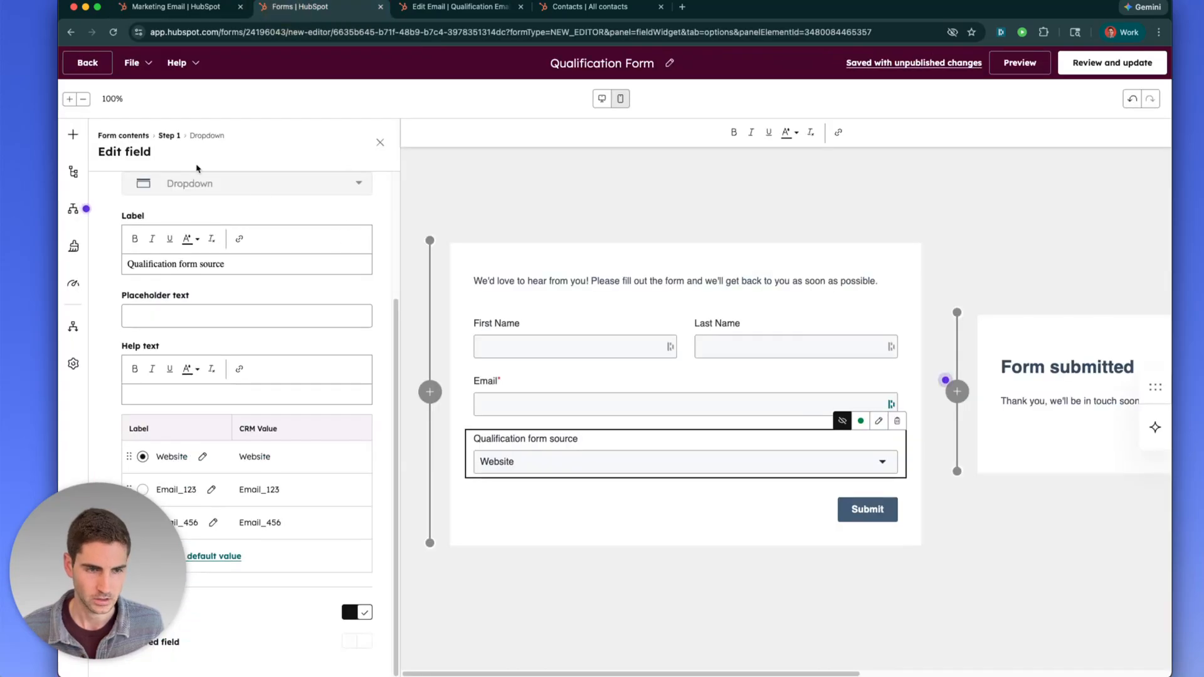
Publish the updated Qualification Form and preview its share link in a new tab
click(1107, 62)
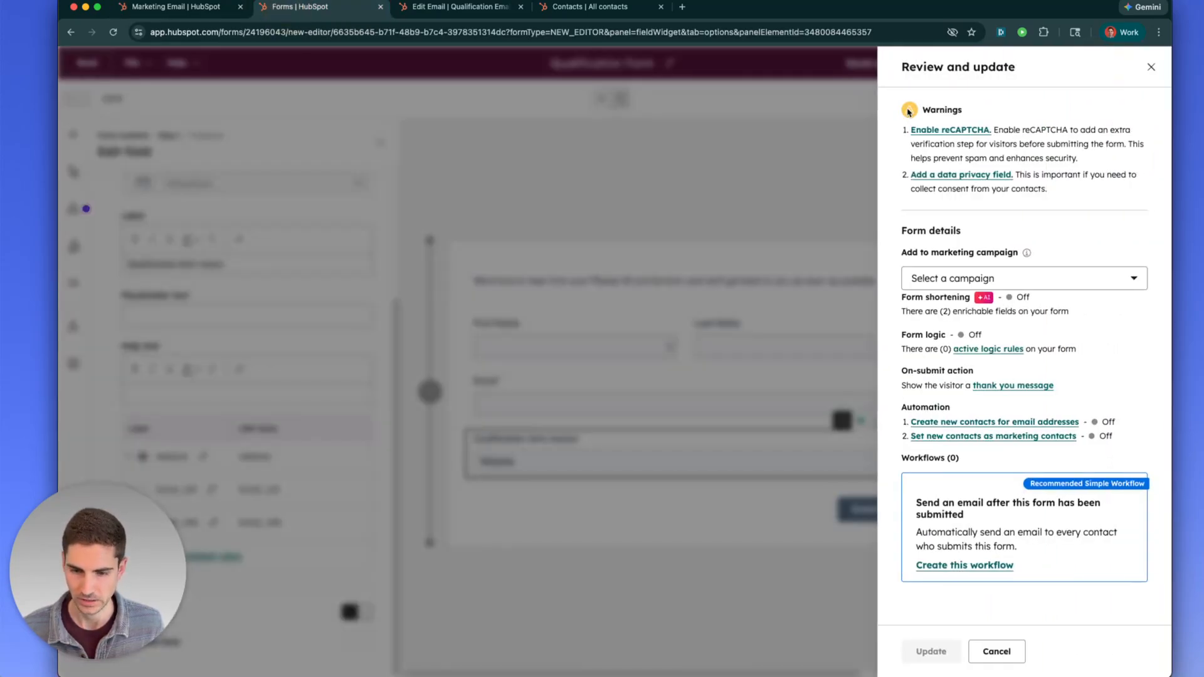
click(926, 646)
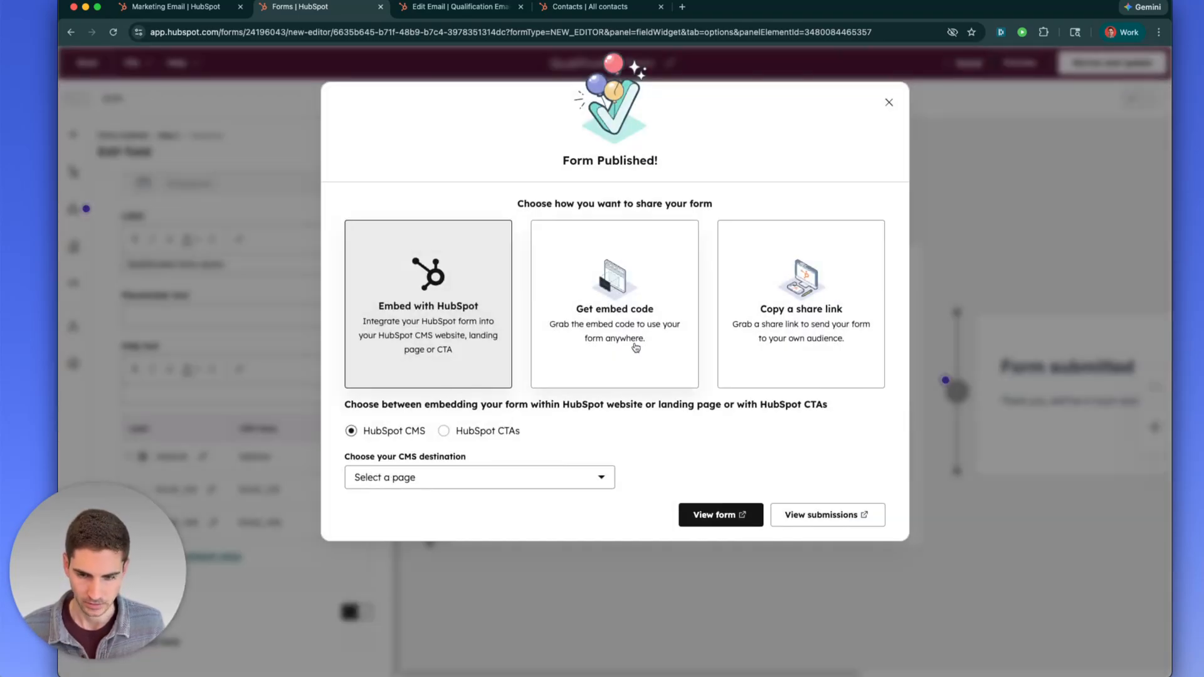
click(805, 333)
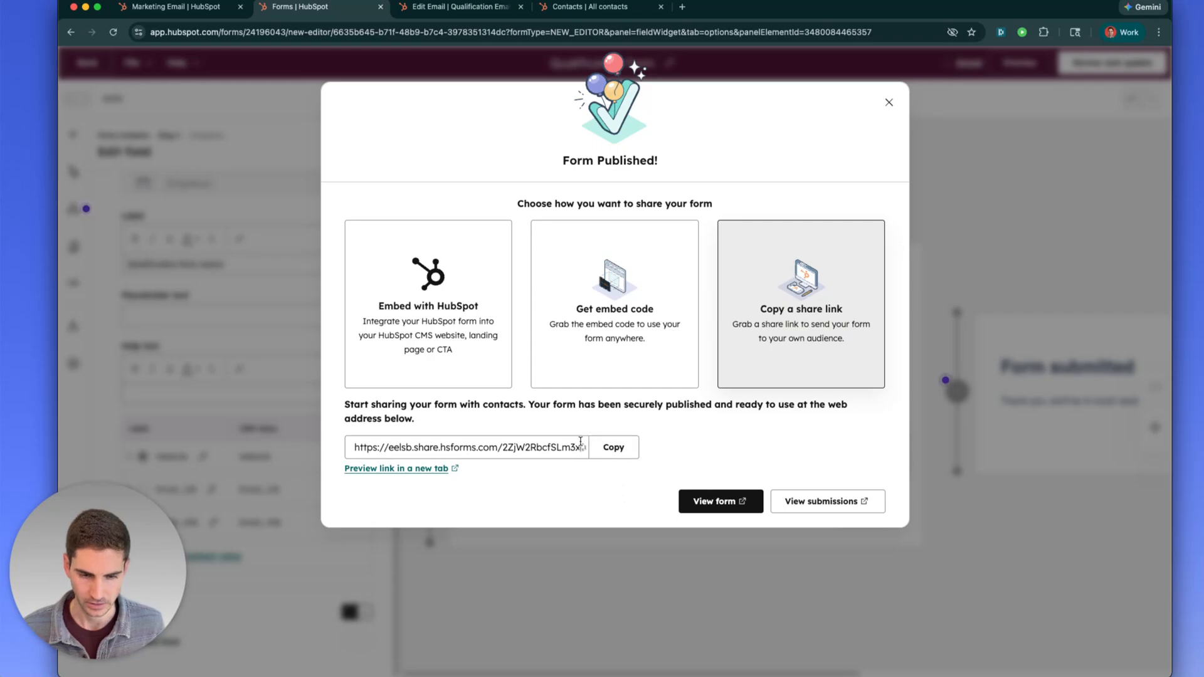
click(415, 470)
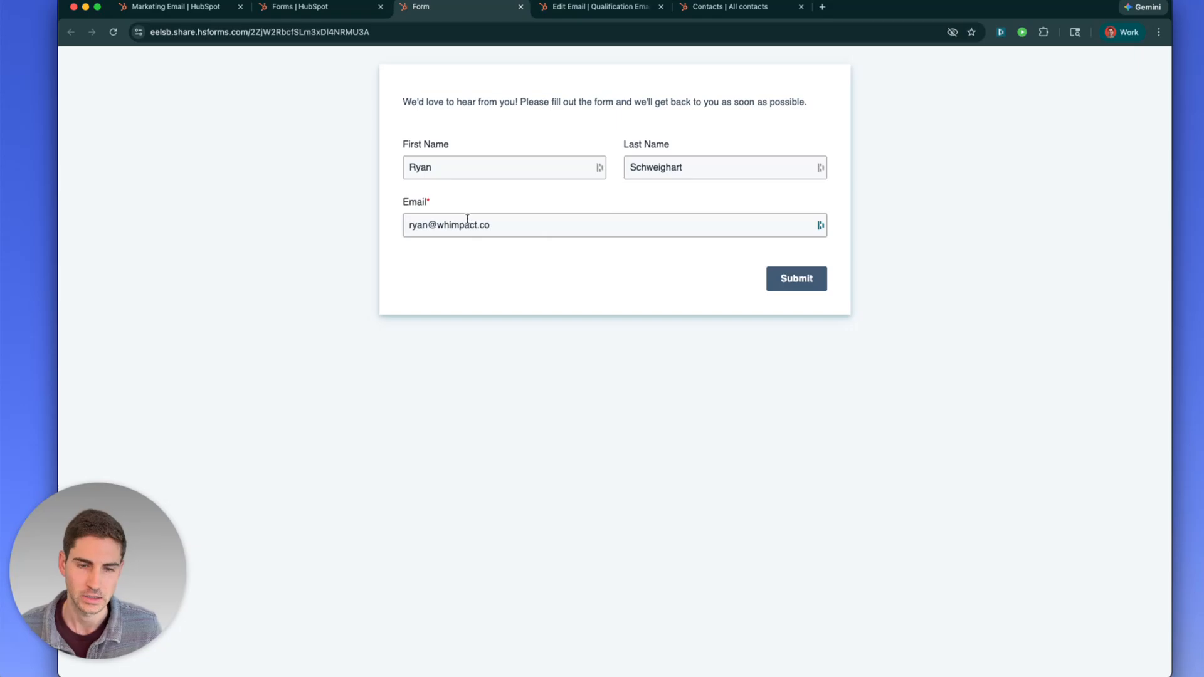
Submit the previewed form with the prefilled first name, last name and email
click(807, 281)
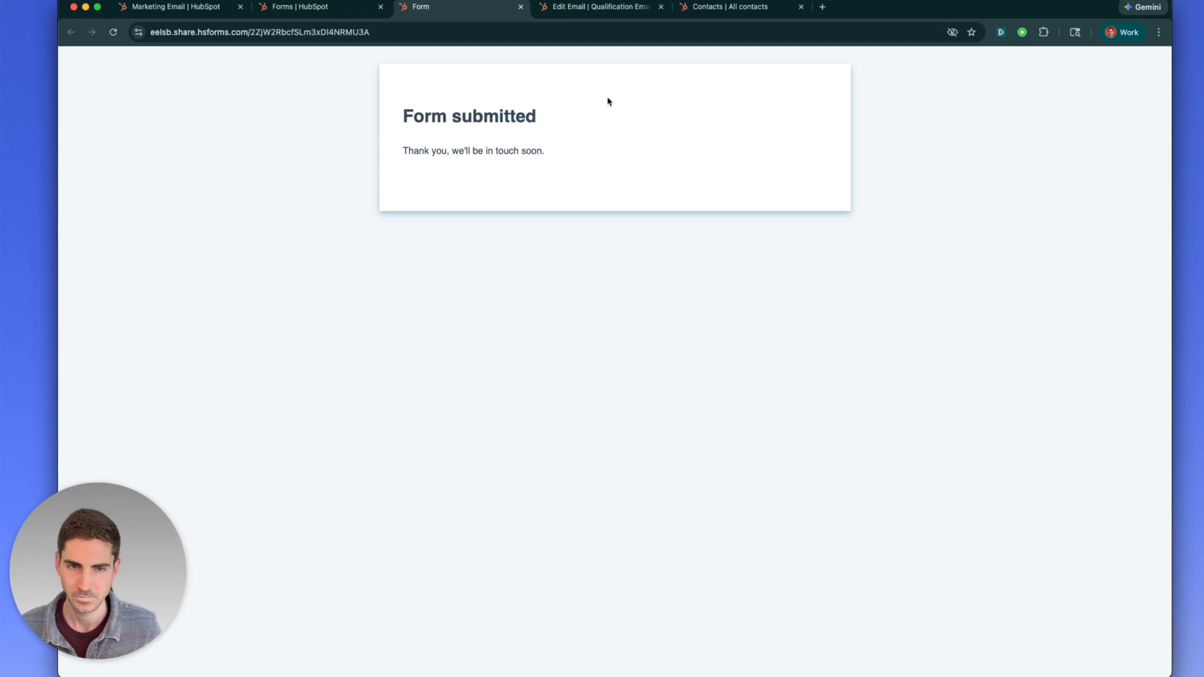
Open the submitting contact's record and filter all its properties by 'qualifi'
click(712, 11)
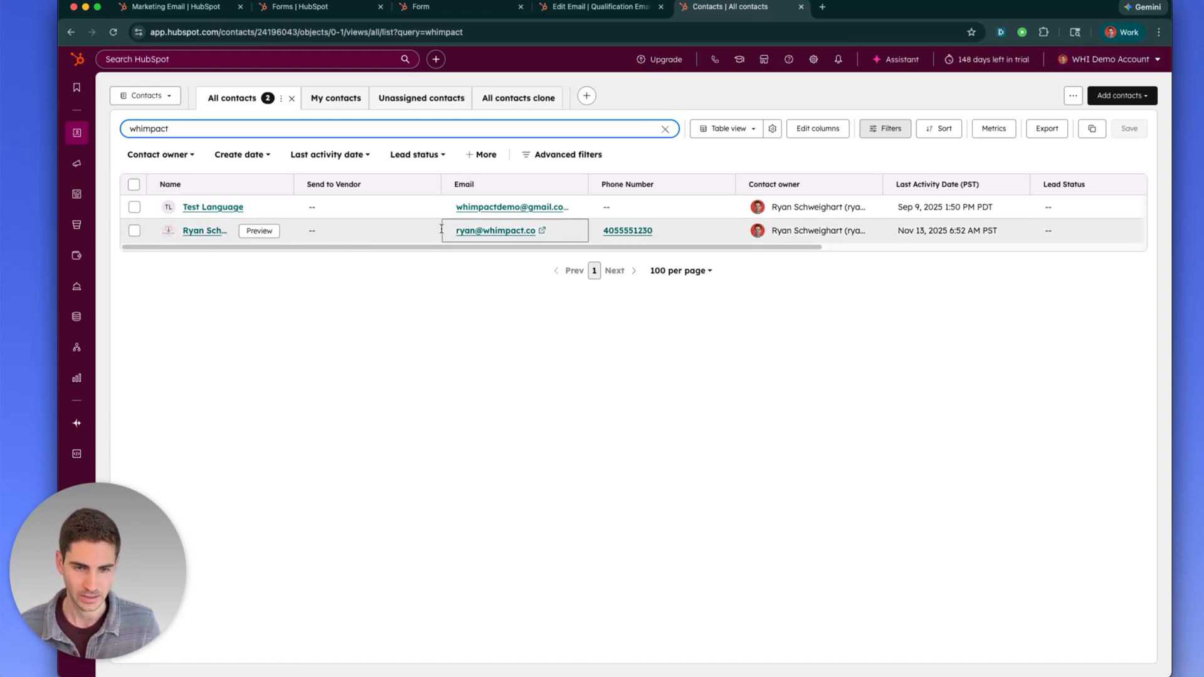
click(202, 229)
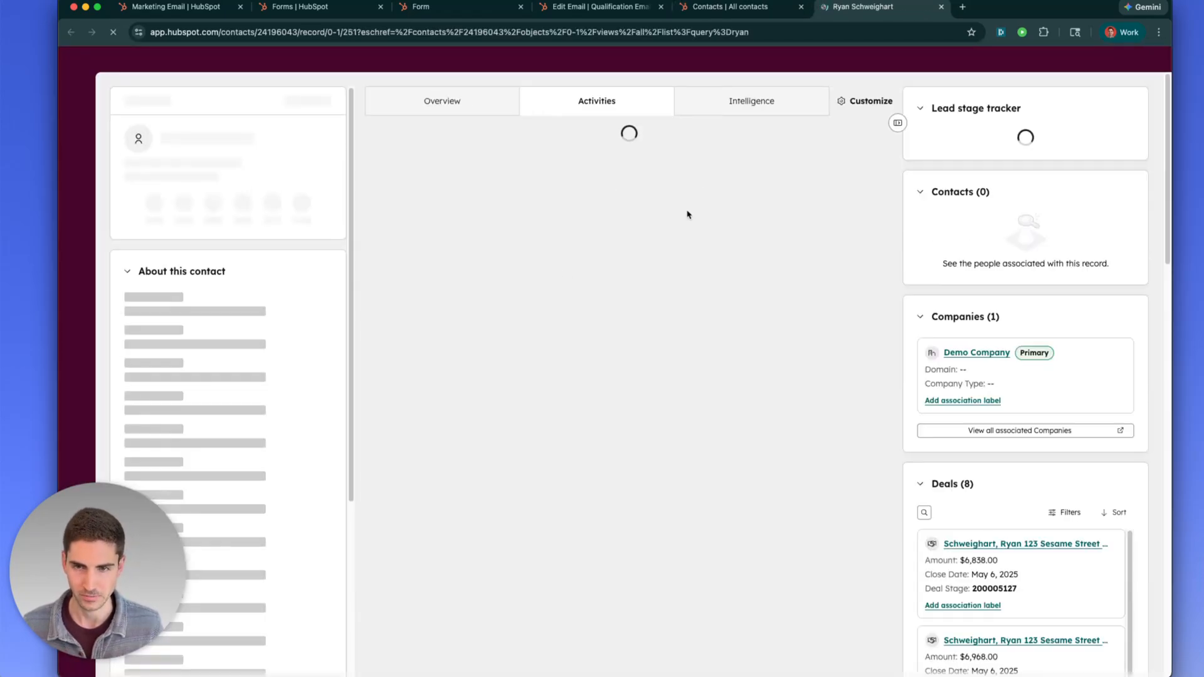
click(288, 274)
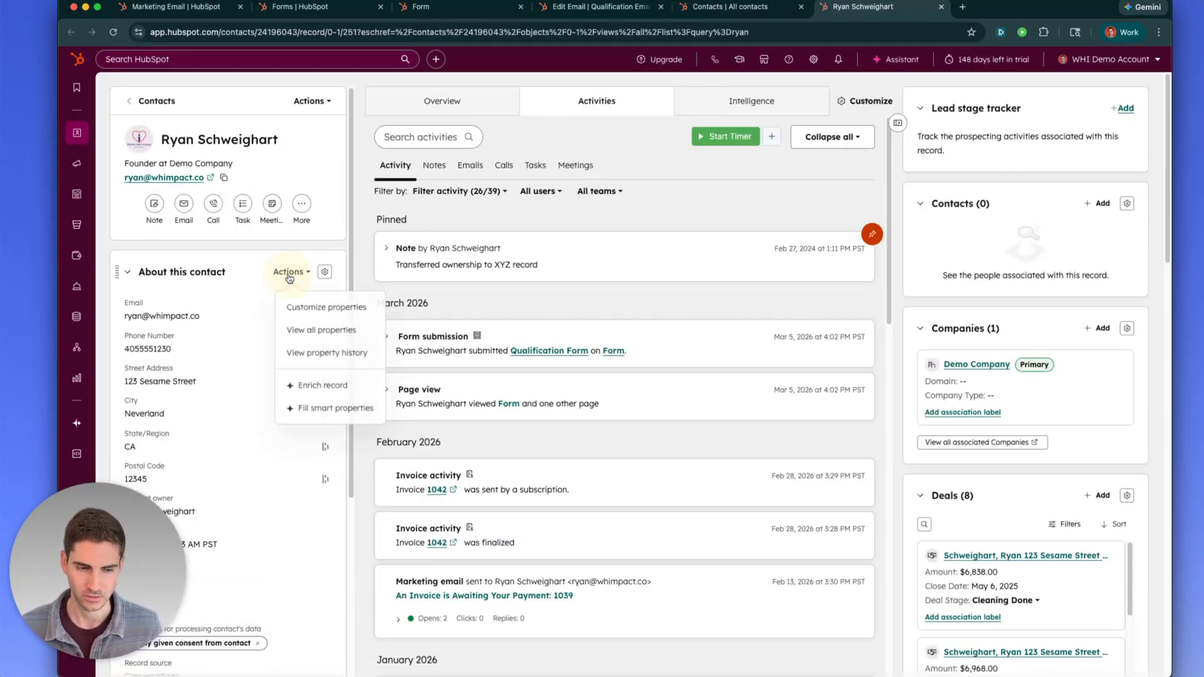
click(296, 332)
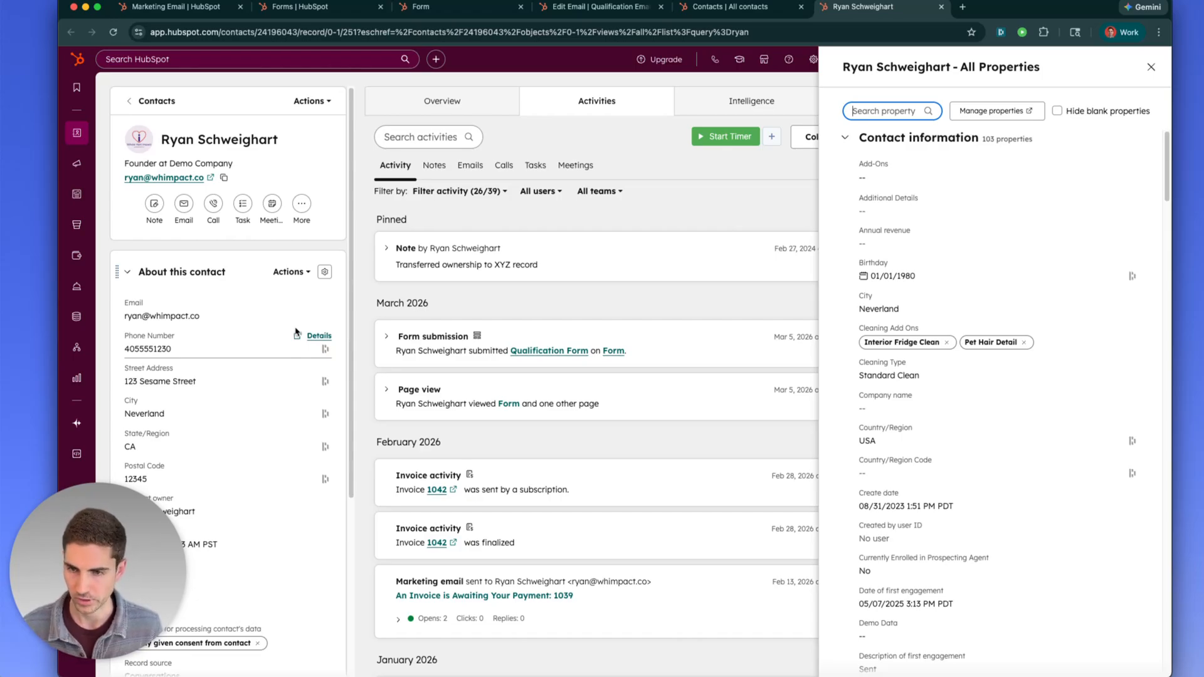
text(qualifi)
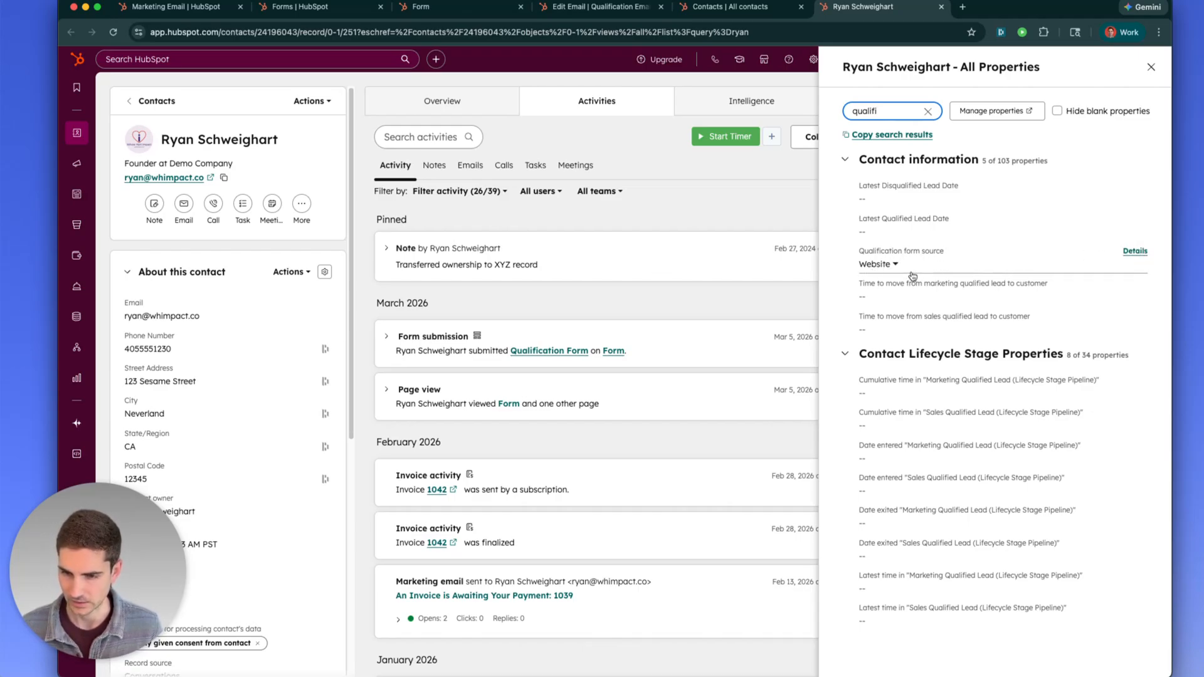
Check Qualification form source history shows Website from the submission, then close the panel
click(875, 264)
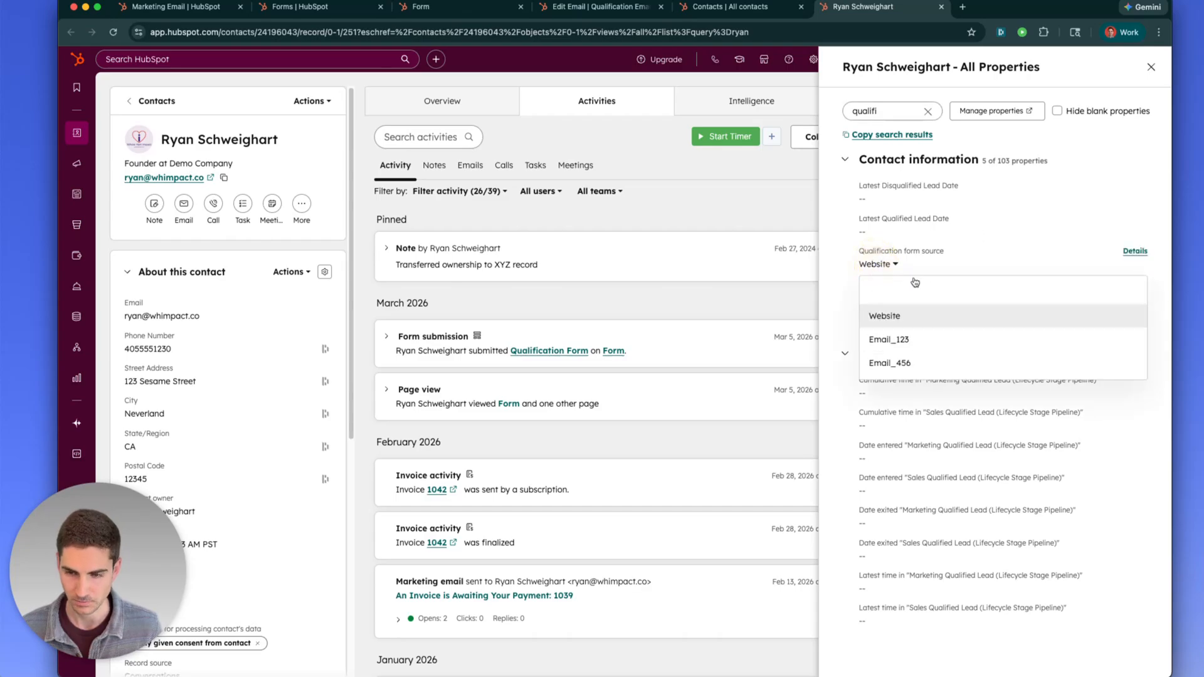
click(1135, 252)
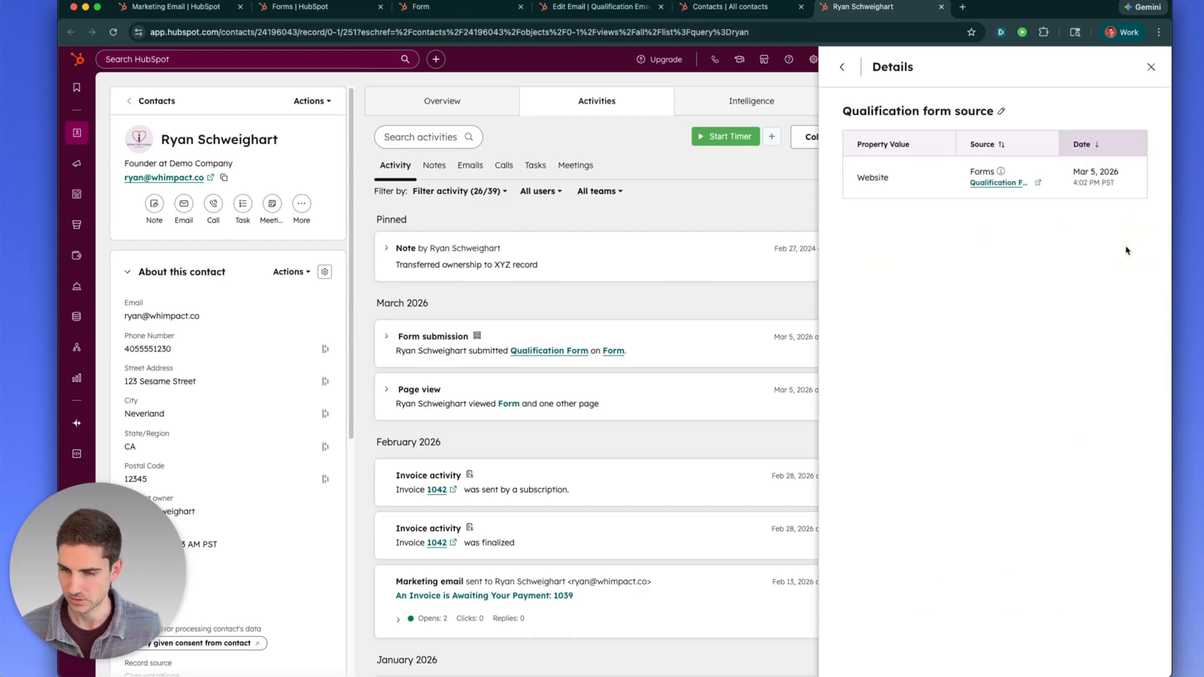
drag(1071, 168, 1088, 193)
click(1088, 194)
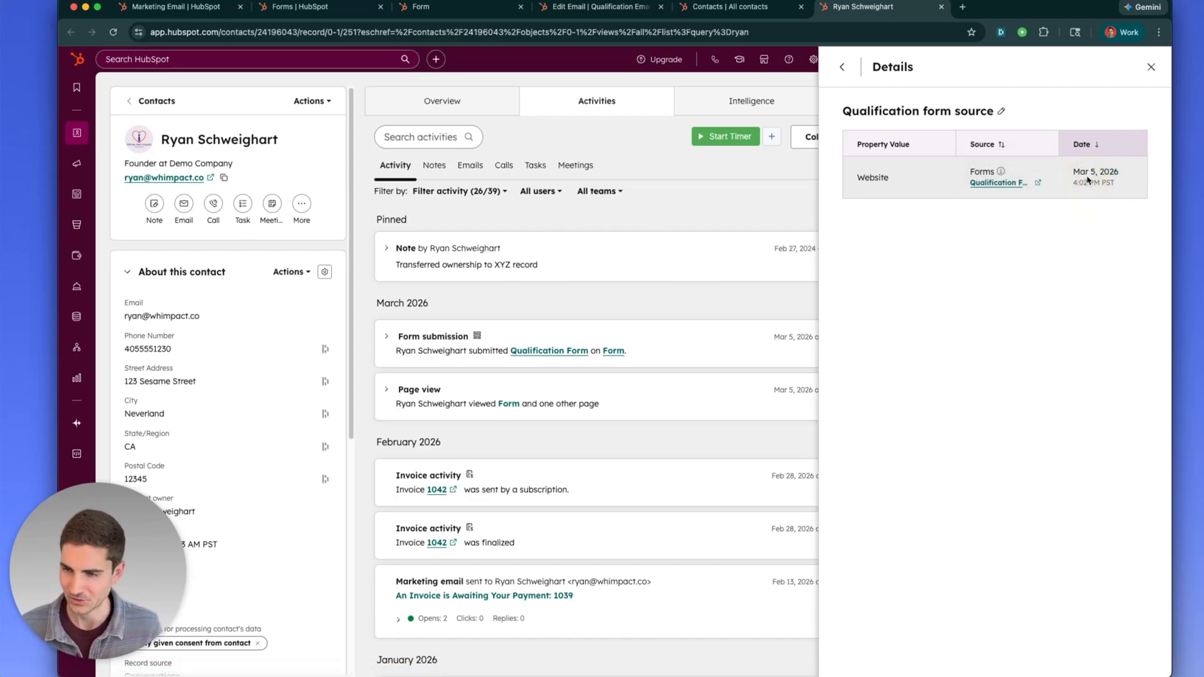
click(1151, 68)
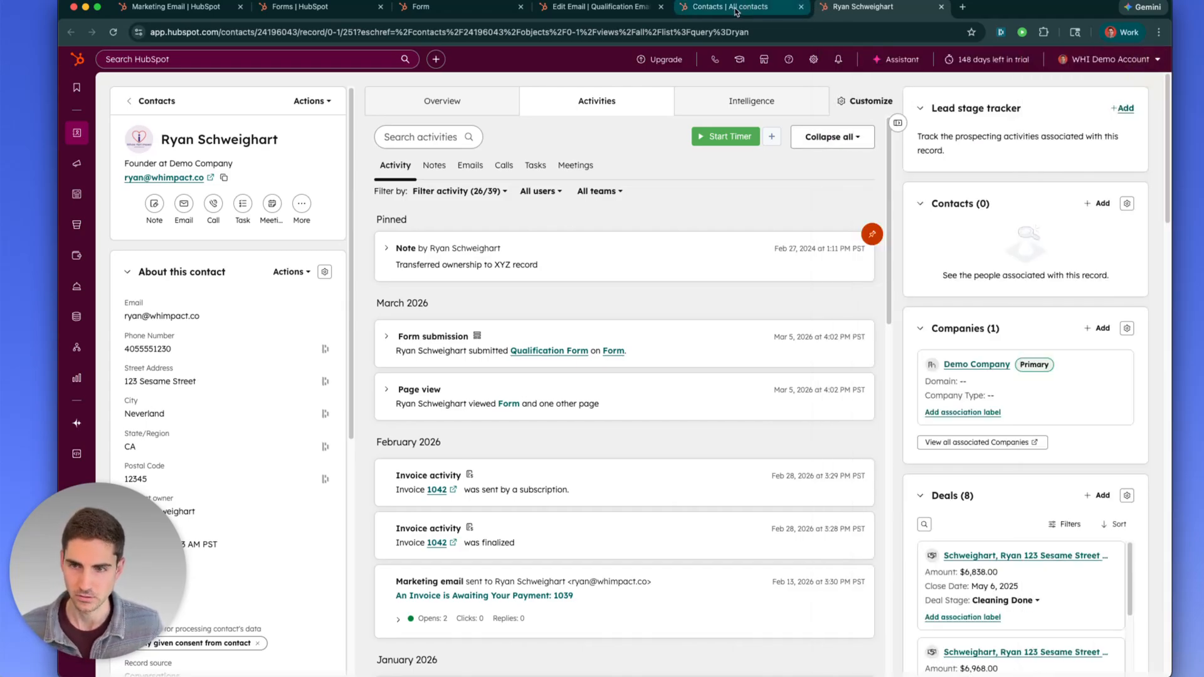
Close the contact tab, copy a contact's email link, then close the submitted form tab
click(941, 7)
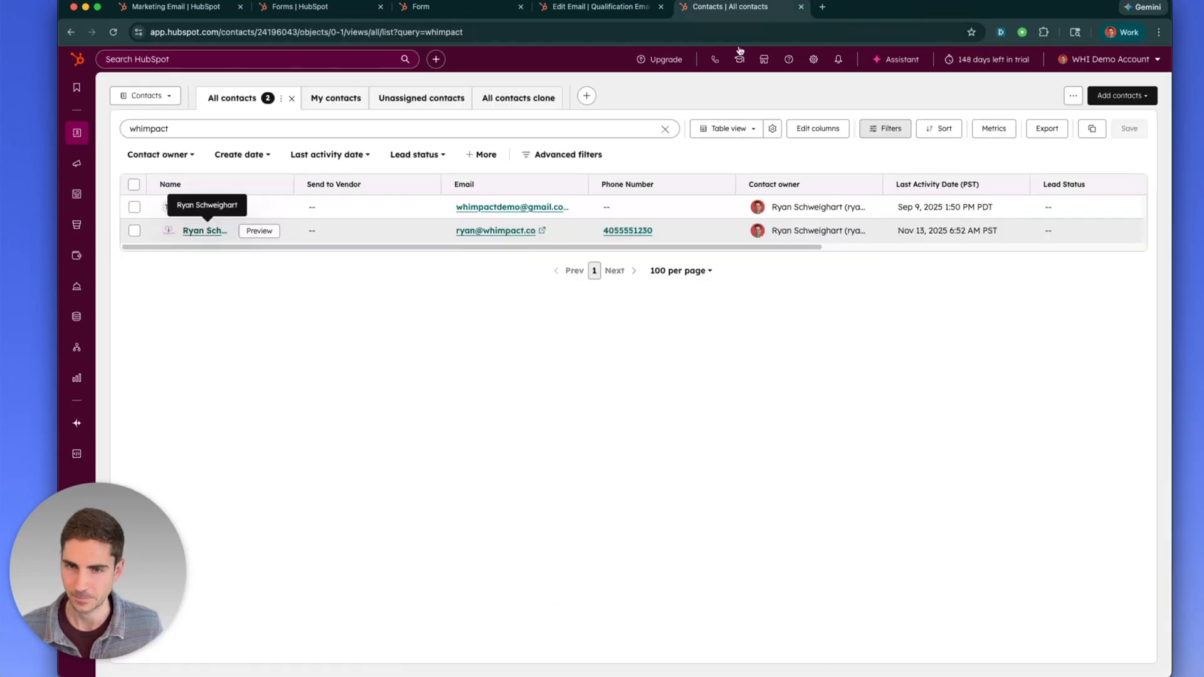
right_click(492, 209)
click(513, 301)
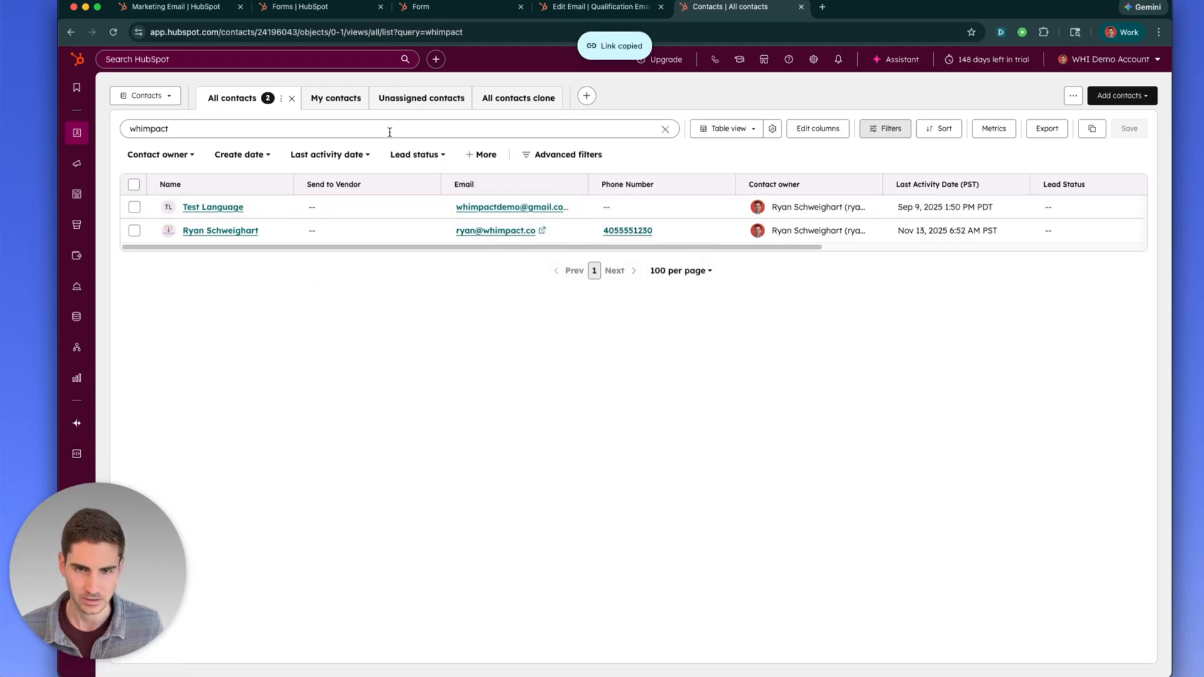
click(447, 9)
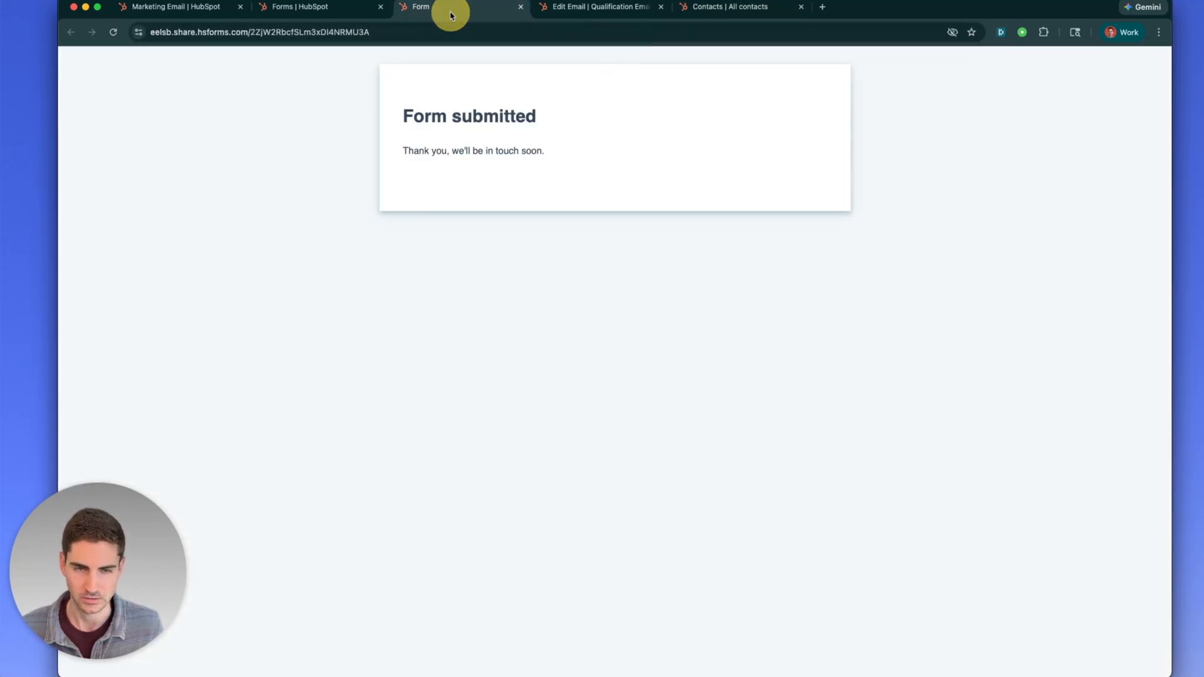
click(521, 8)
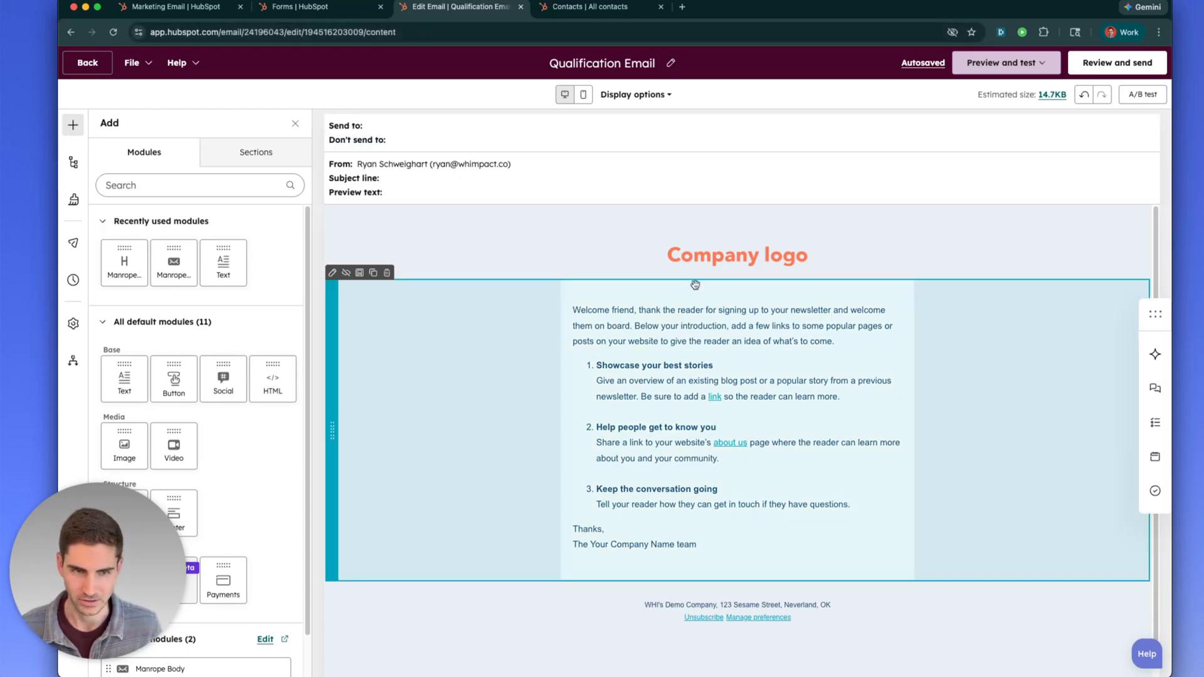
Open the email body's Edit Link and copy the form's share link for comparison
click(707, 401)
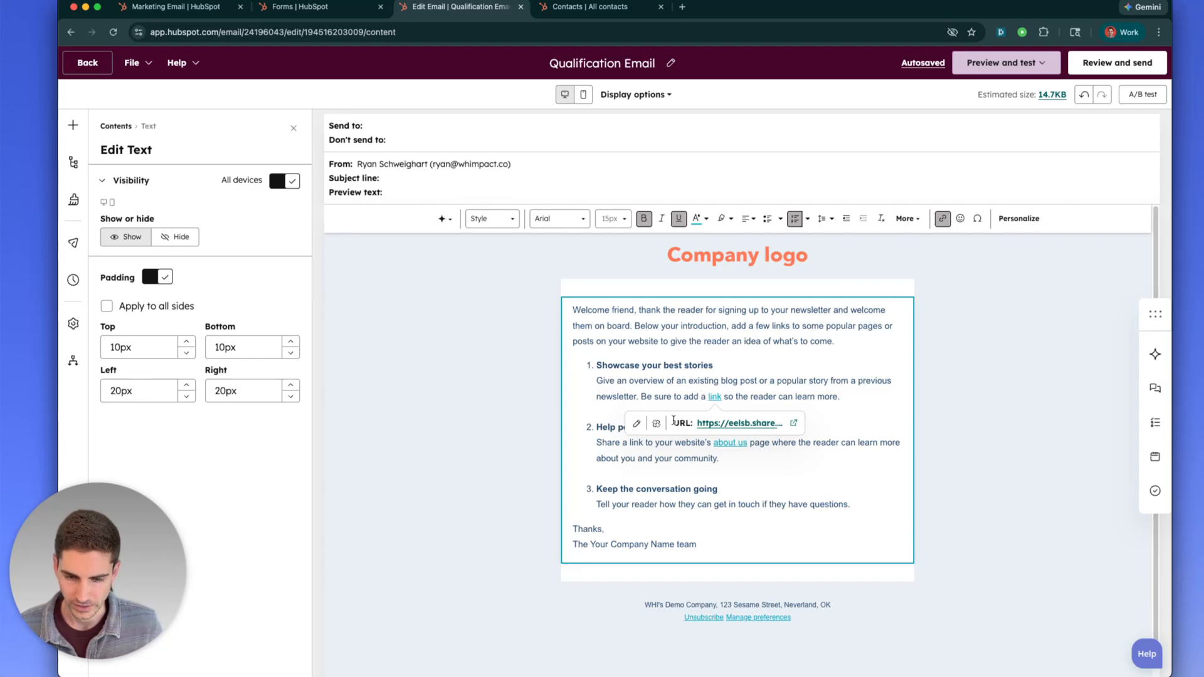
click(636, 424)
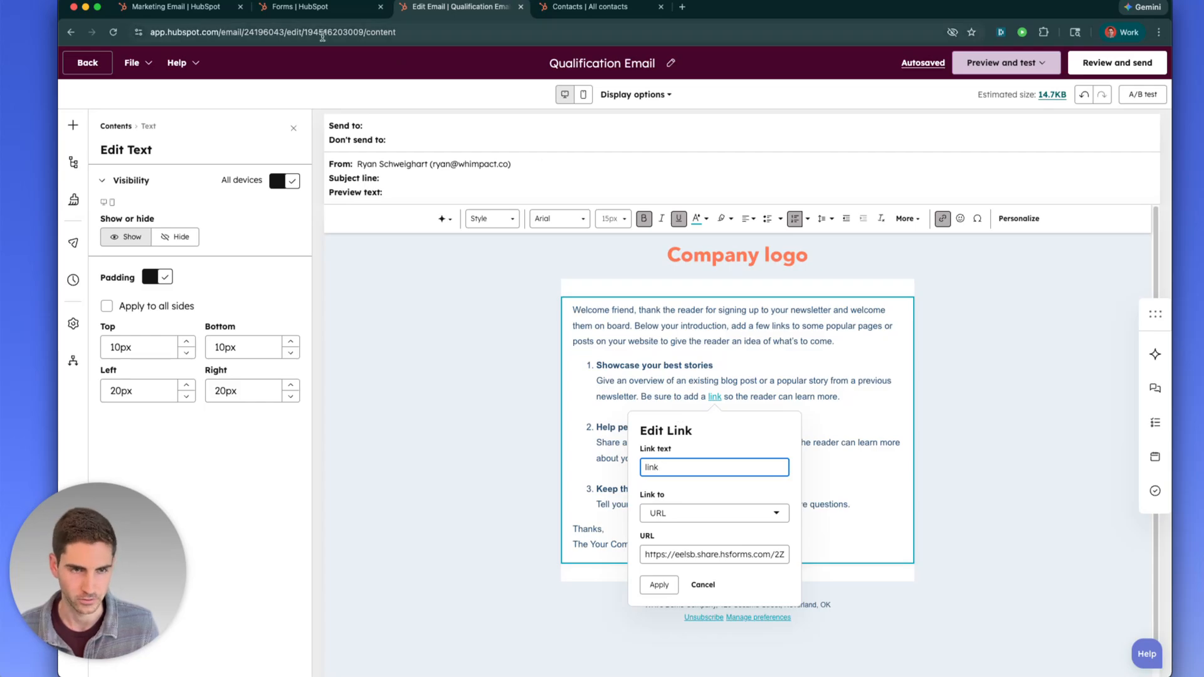
click(313, 12)
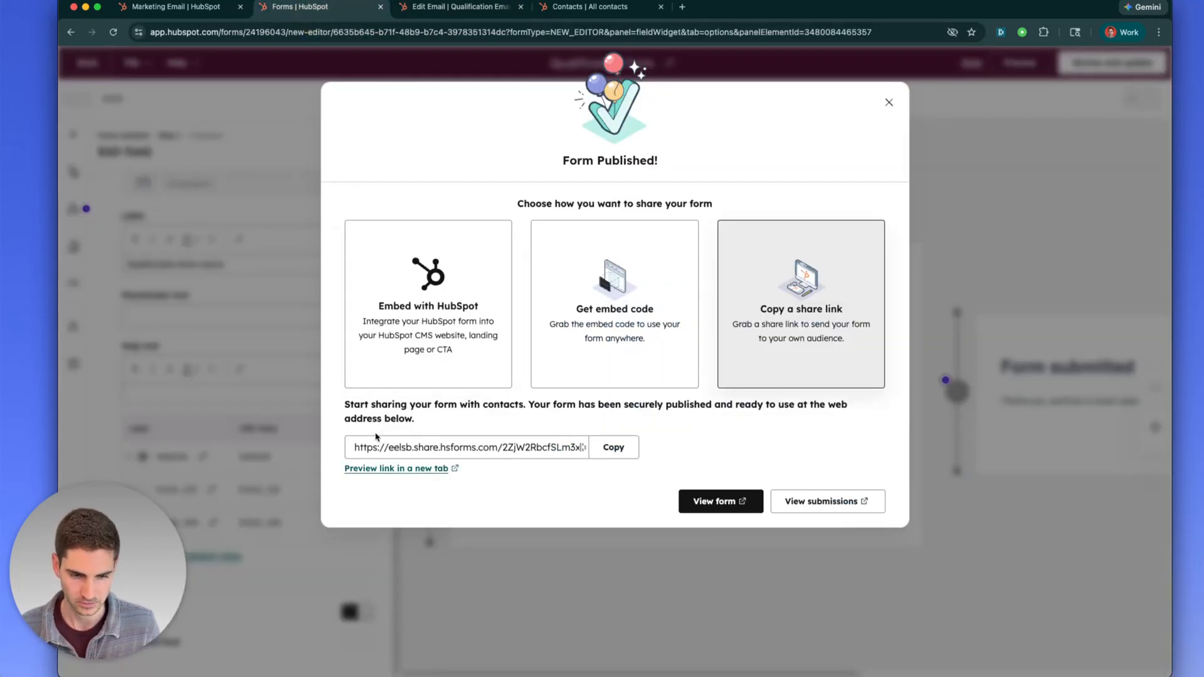
click(612, 448)
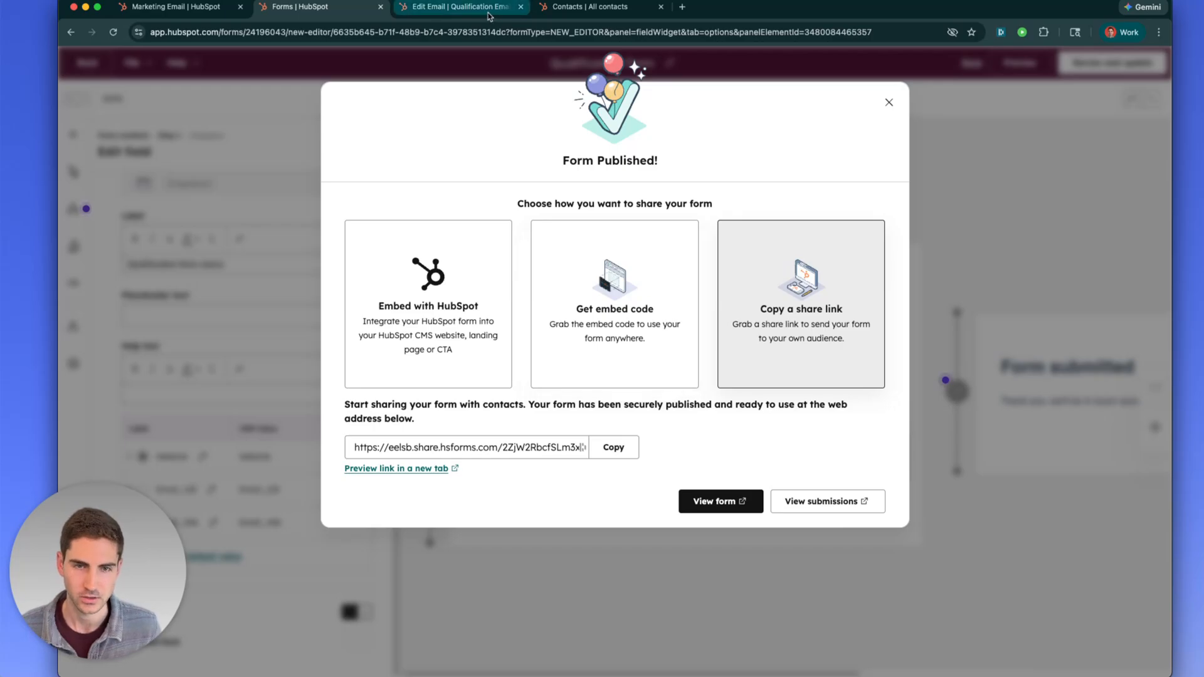
Close the Form Published dialog and go back to the forms list
click(461, 7)
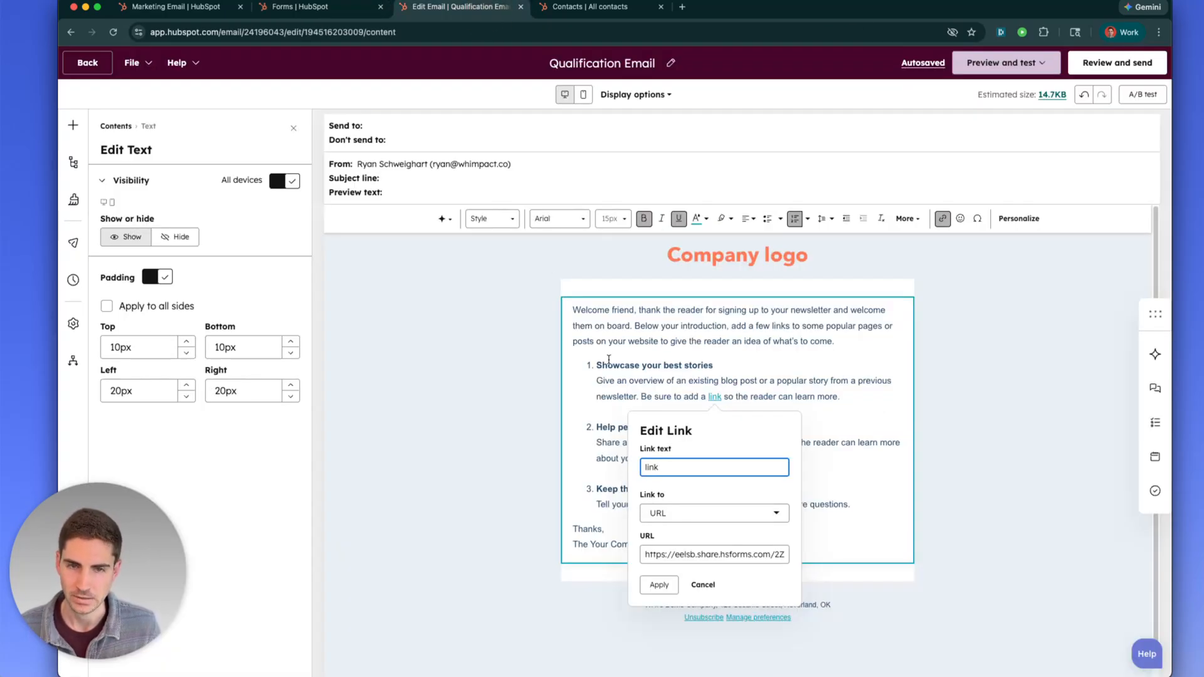
click(299, 7)
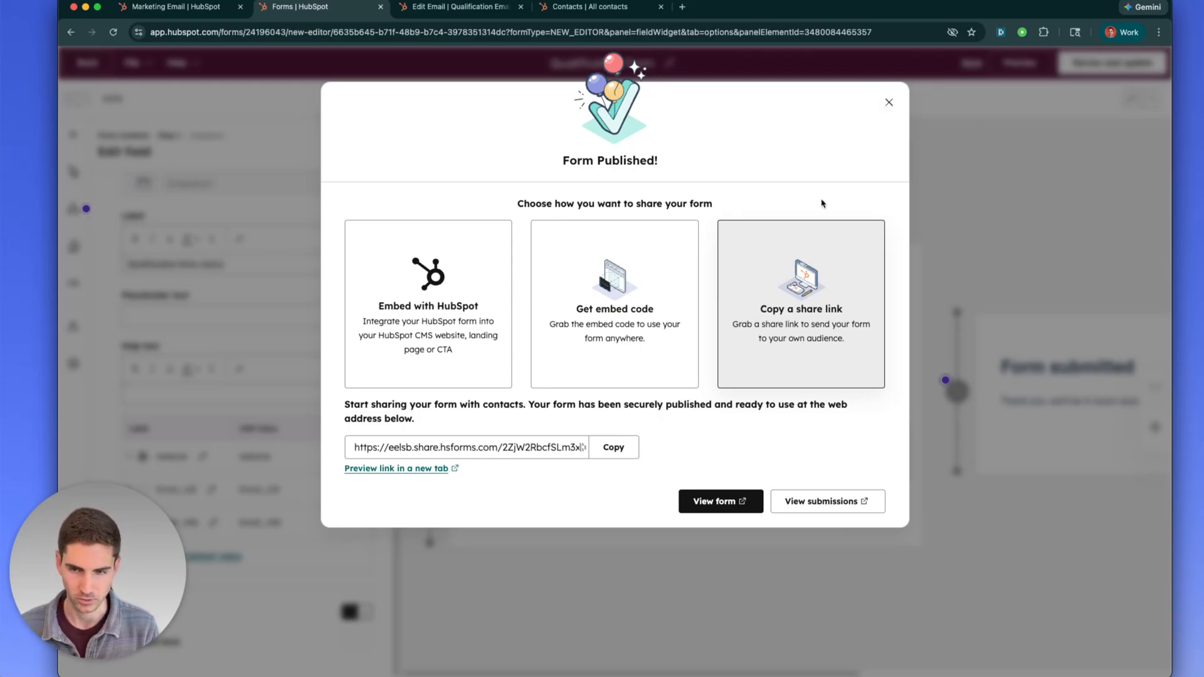
click(888, 102)
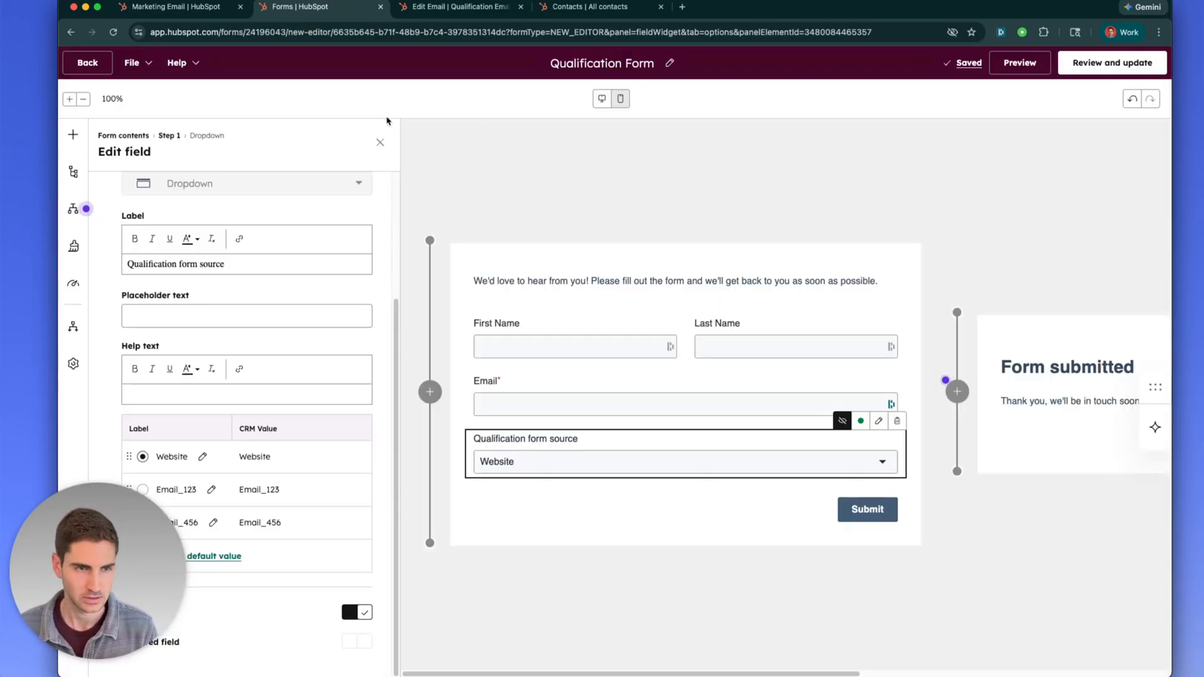
click(87, 62)
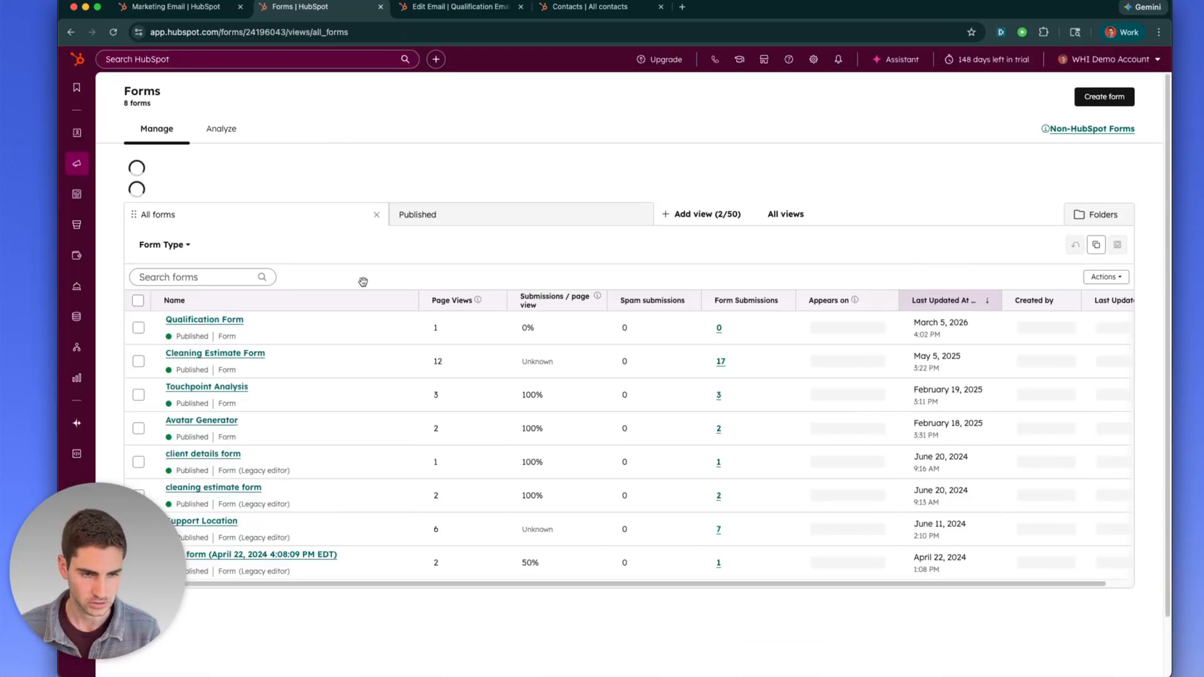
Open Qualification Form's sharing options, then switch through Contacts to the Qualification Email tab
mouse_move(335, 278)
click(384, 281)
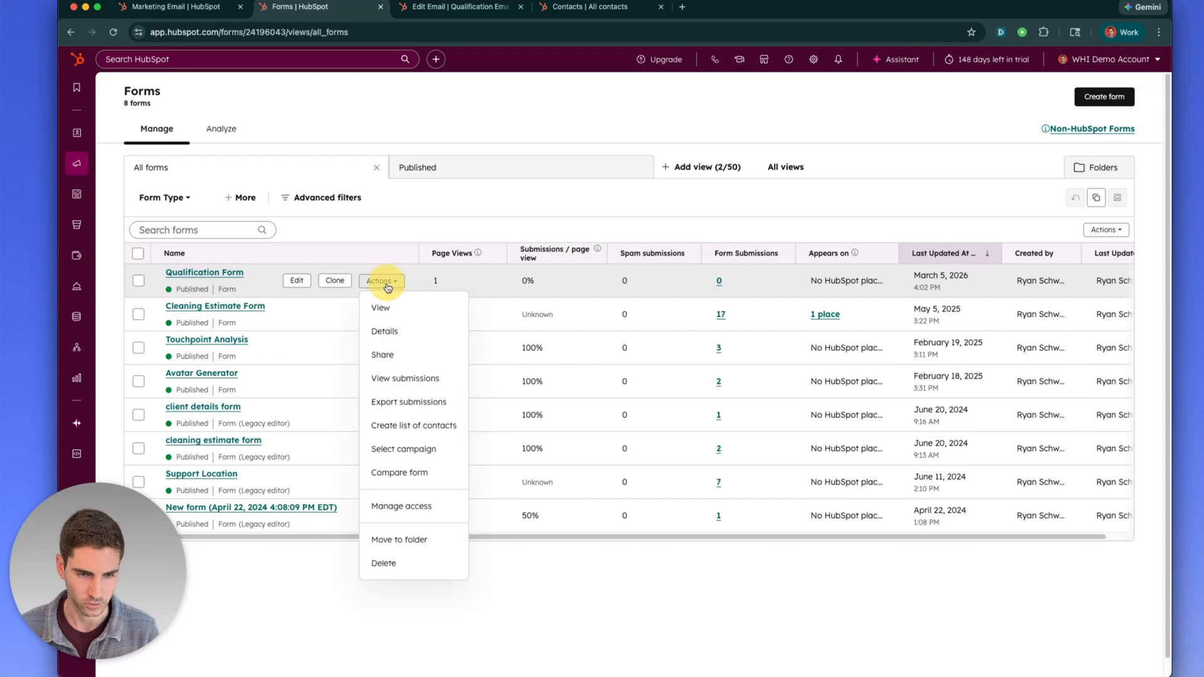
click(386, 354)
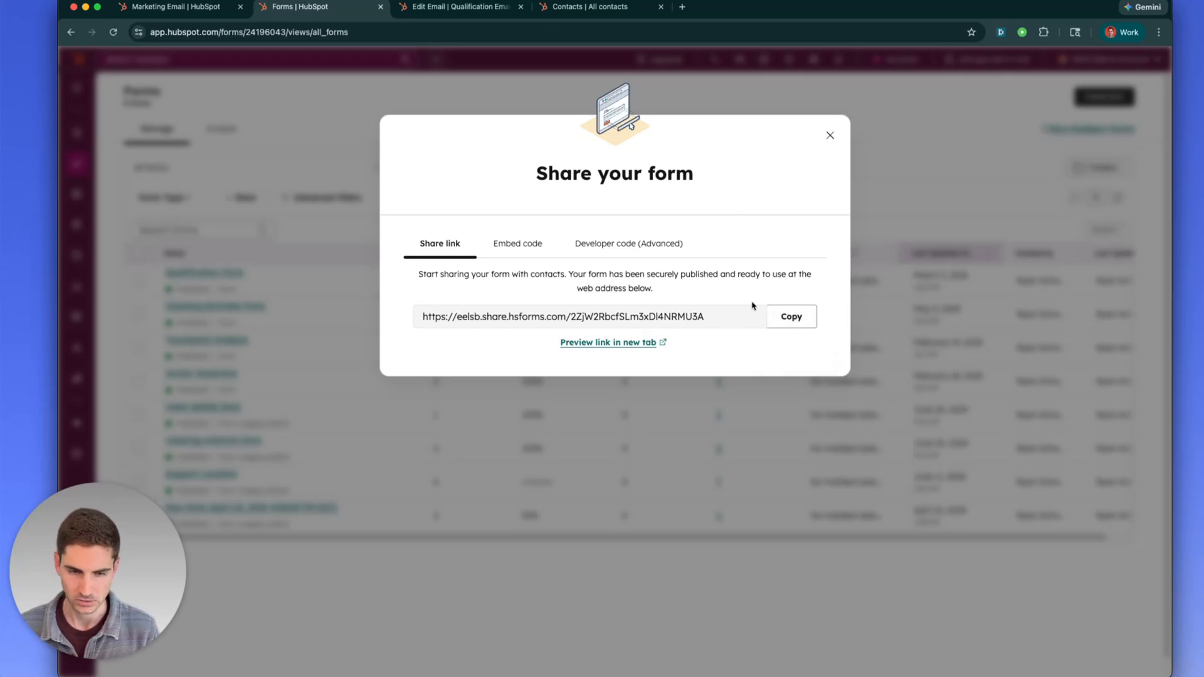
click(586, 8)
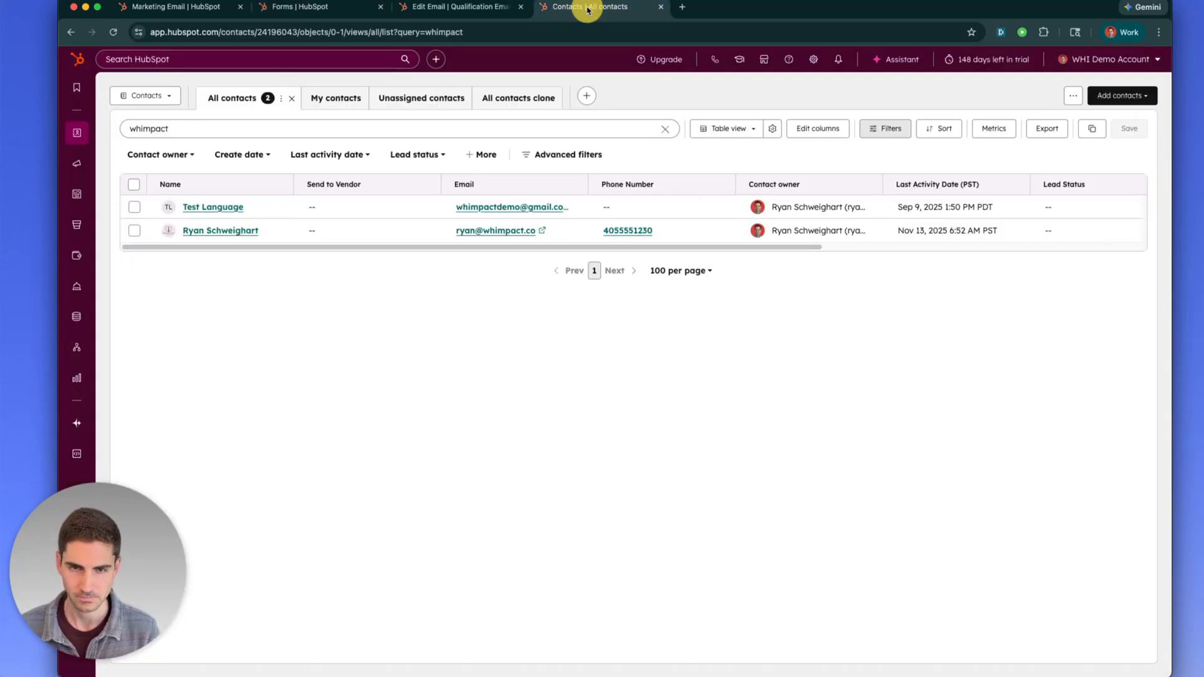
click(492, 9)
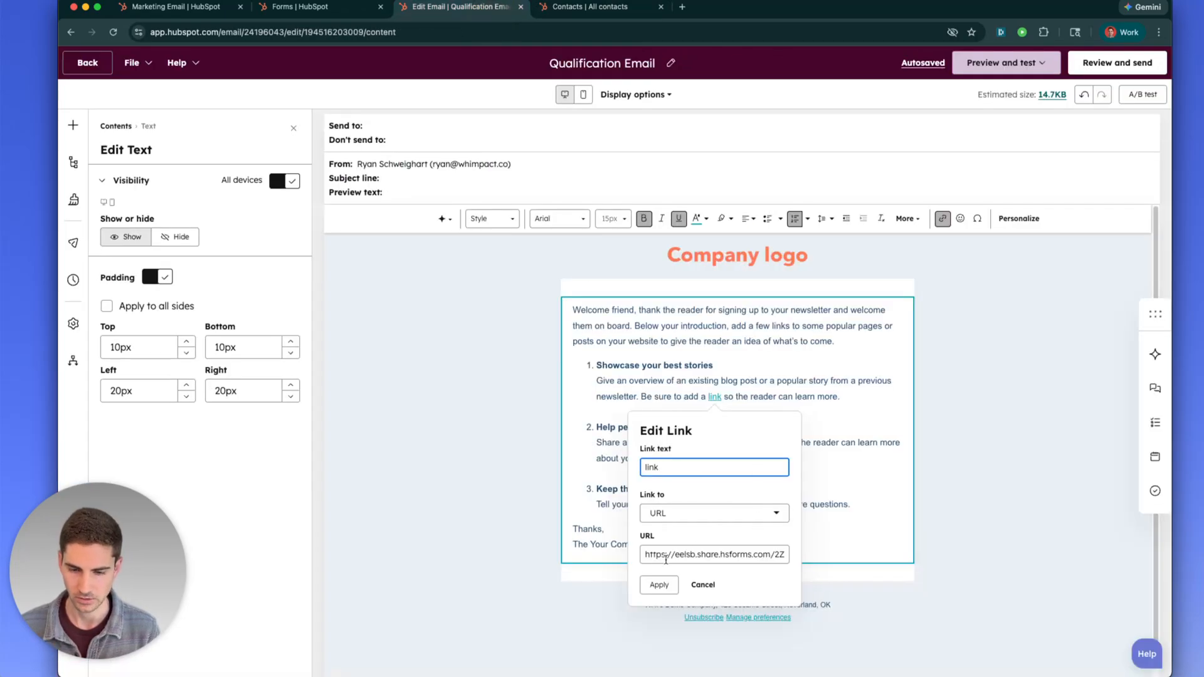
drag(685, 557, 781, 556)
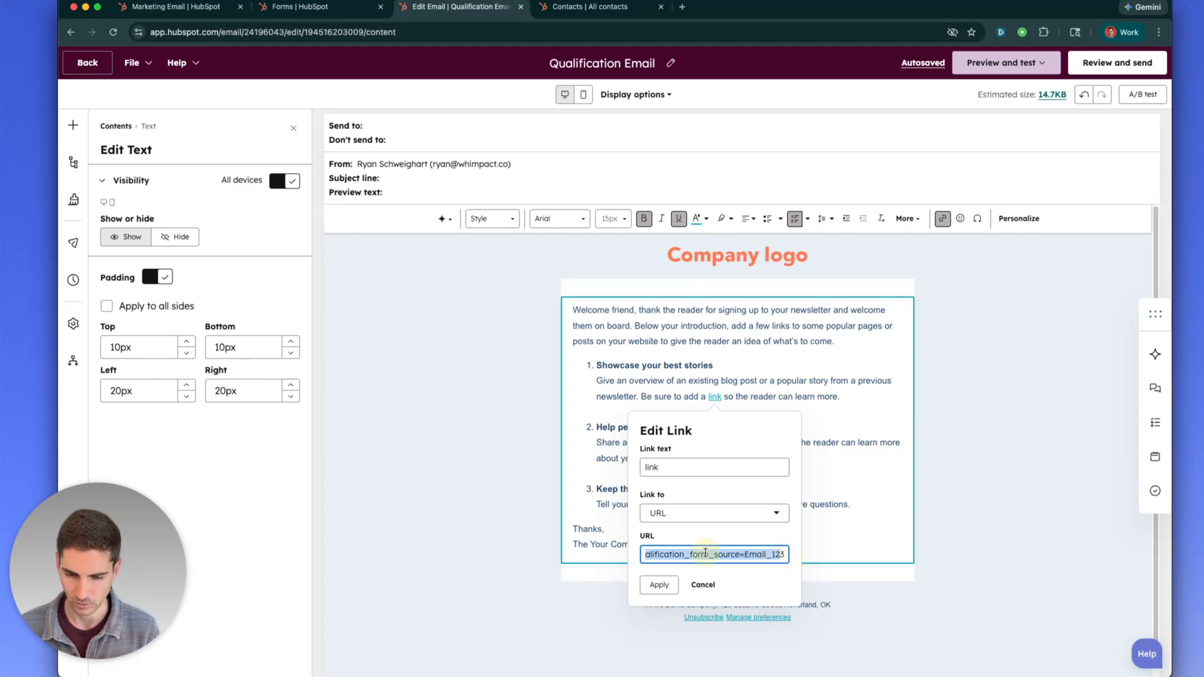
click(707, 554)
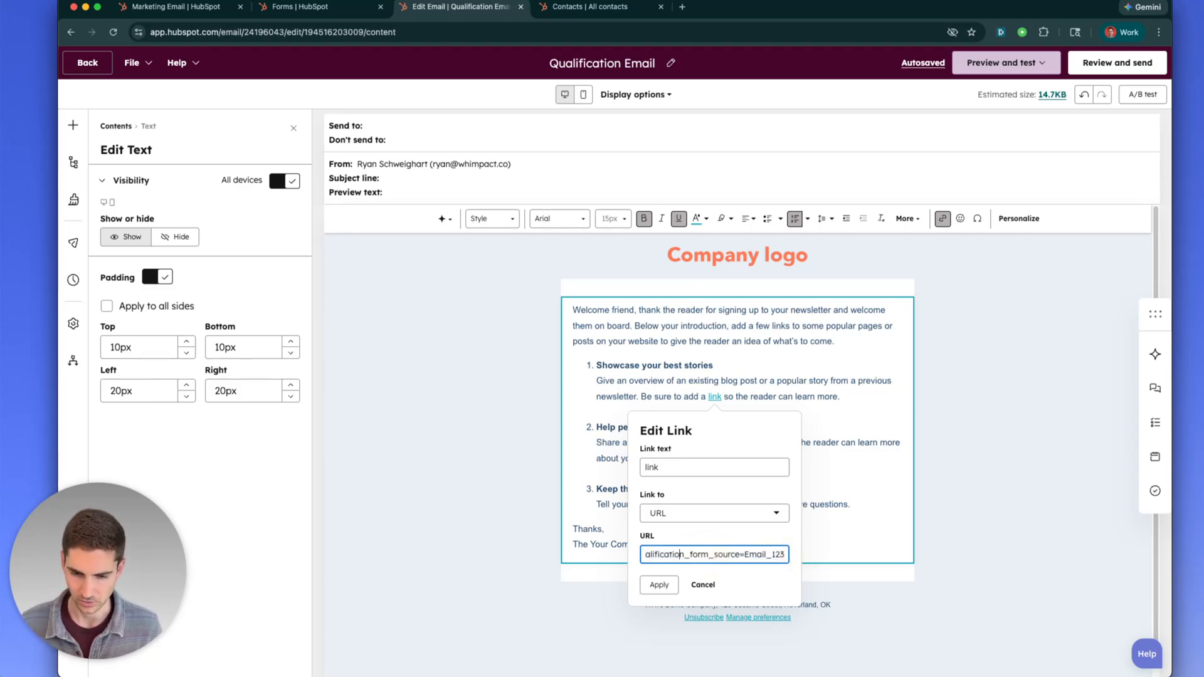
key(Left)
key(Left)
key(Left)
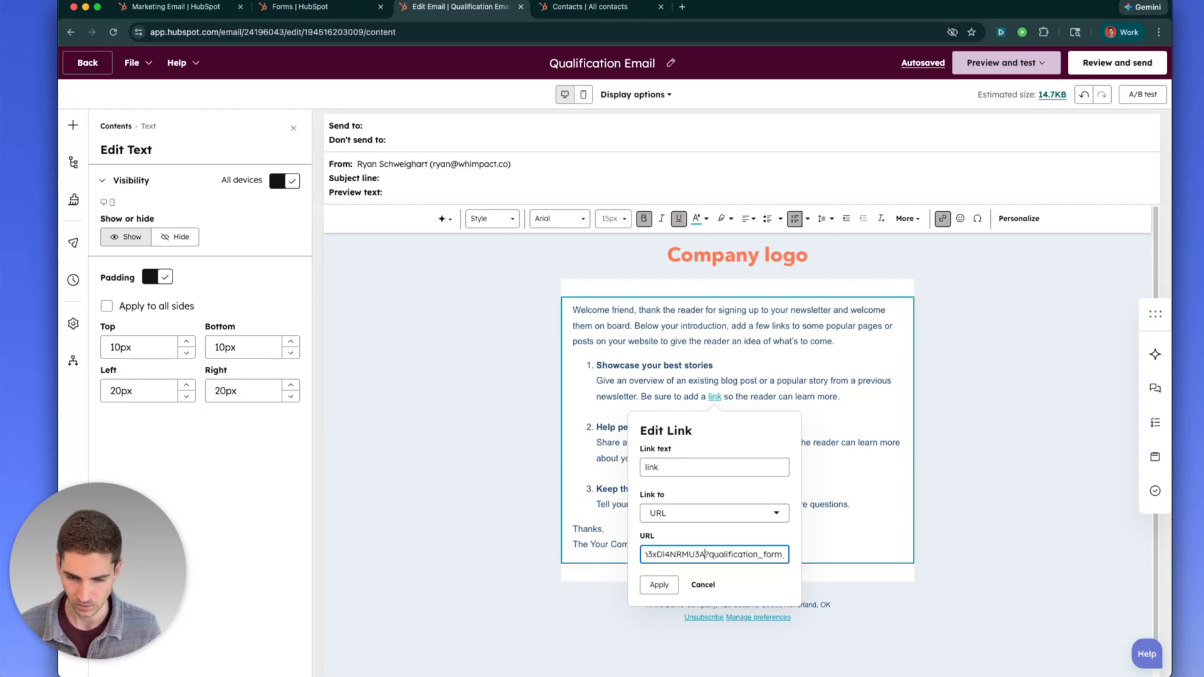
click(706, 554)
double_click(707, 554)
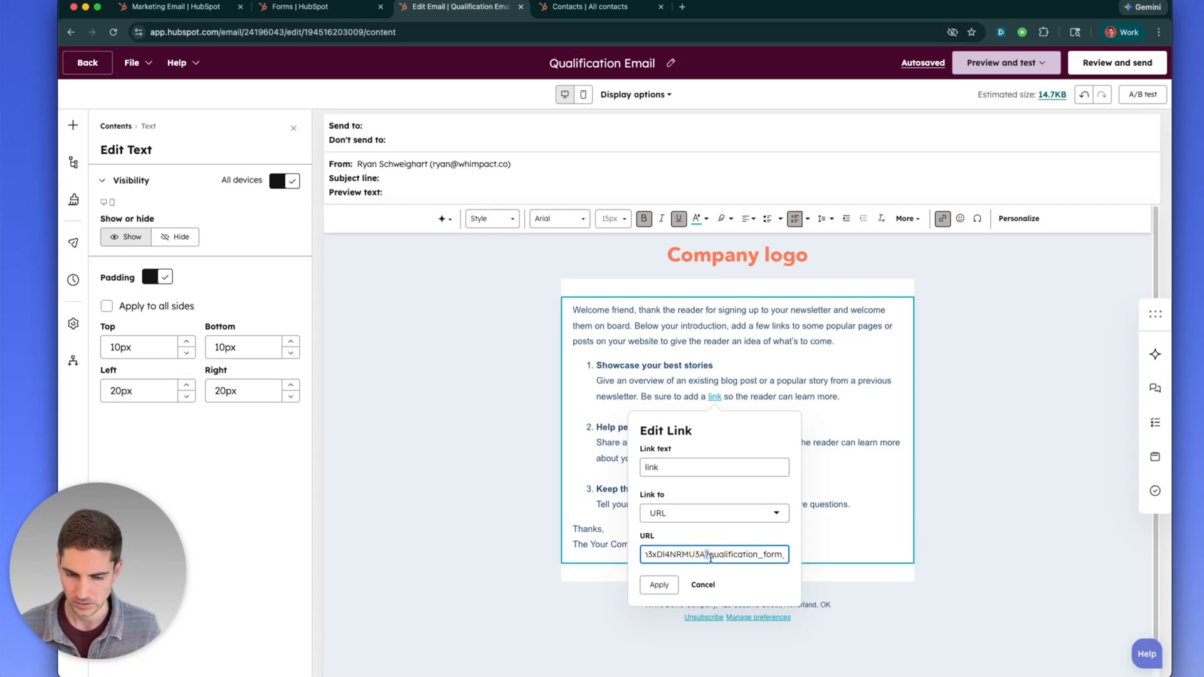
drag(709, 554, 737, 556)
click(740, 555)
mouse_move(739, 555)
mouse_down()
mouse_move(771, 554)
mouse_move(759, 554)
mouse_up()
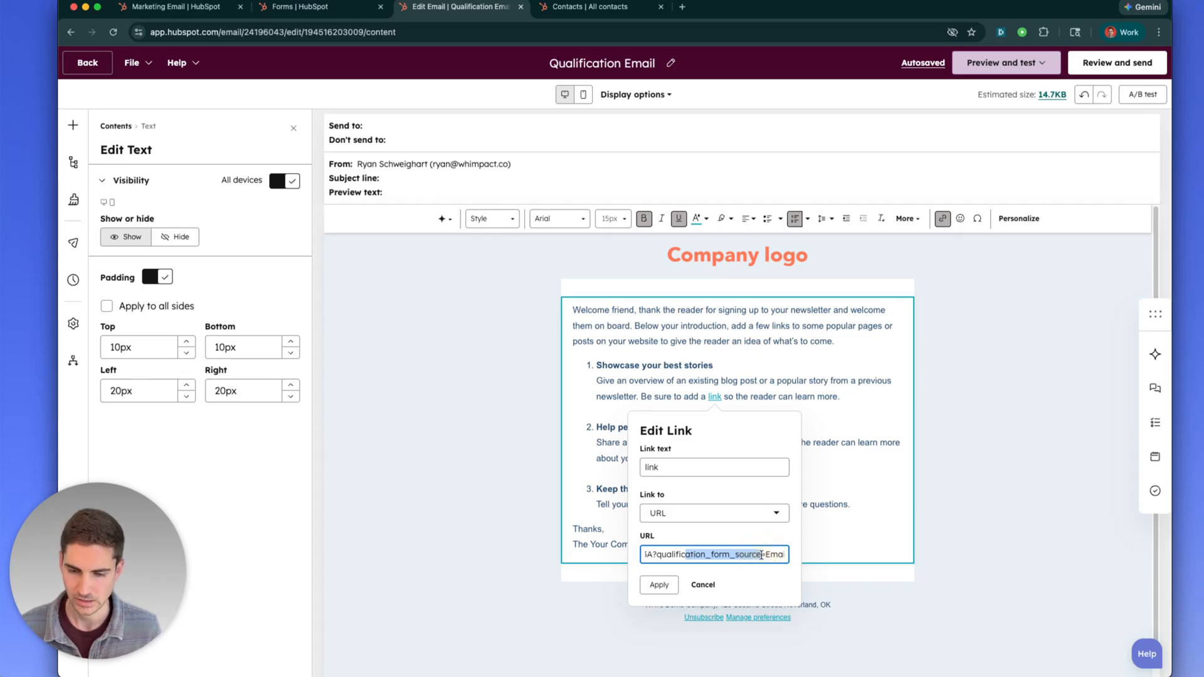
click(762, 554)
drag(765, 554, 783, 554)
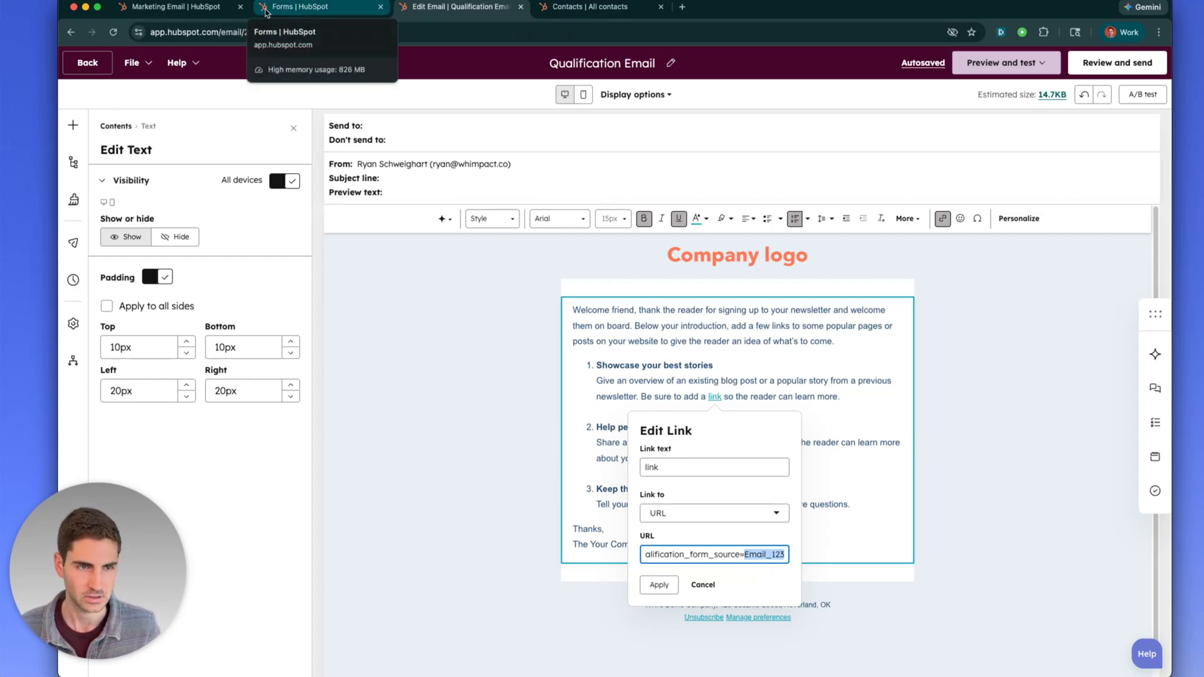
click(548, 12)
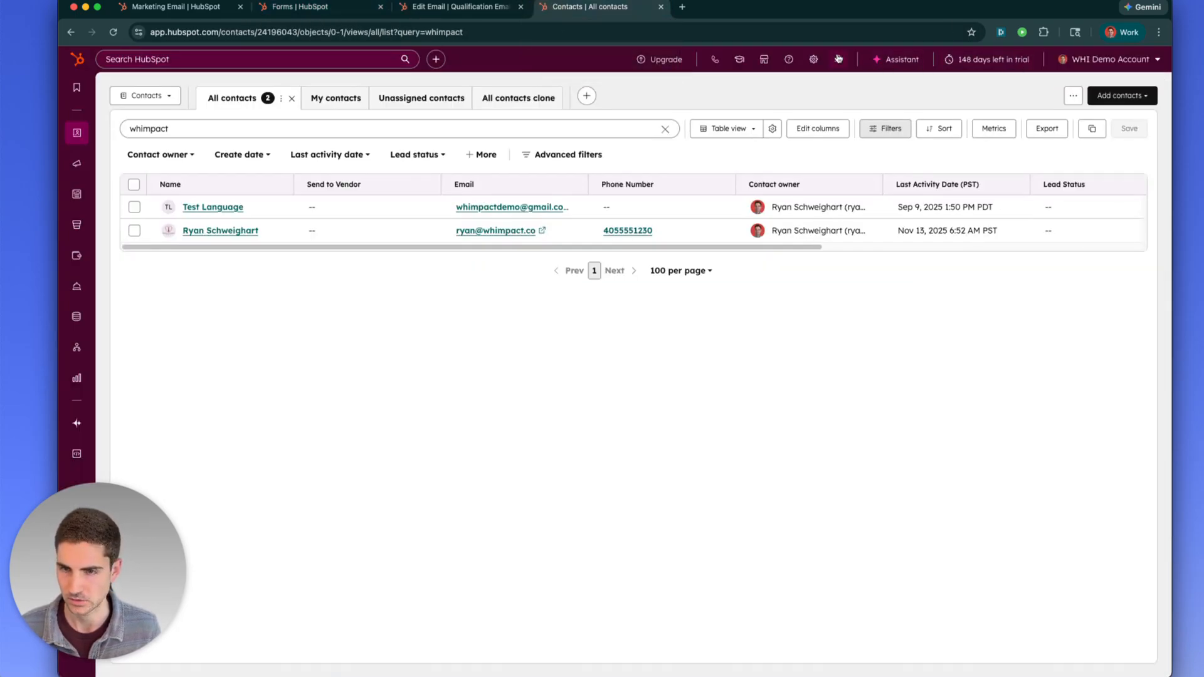
Search the contact properties in Settings > Data Management > Properties for 'qualifi'
click(813, 64)
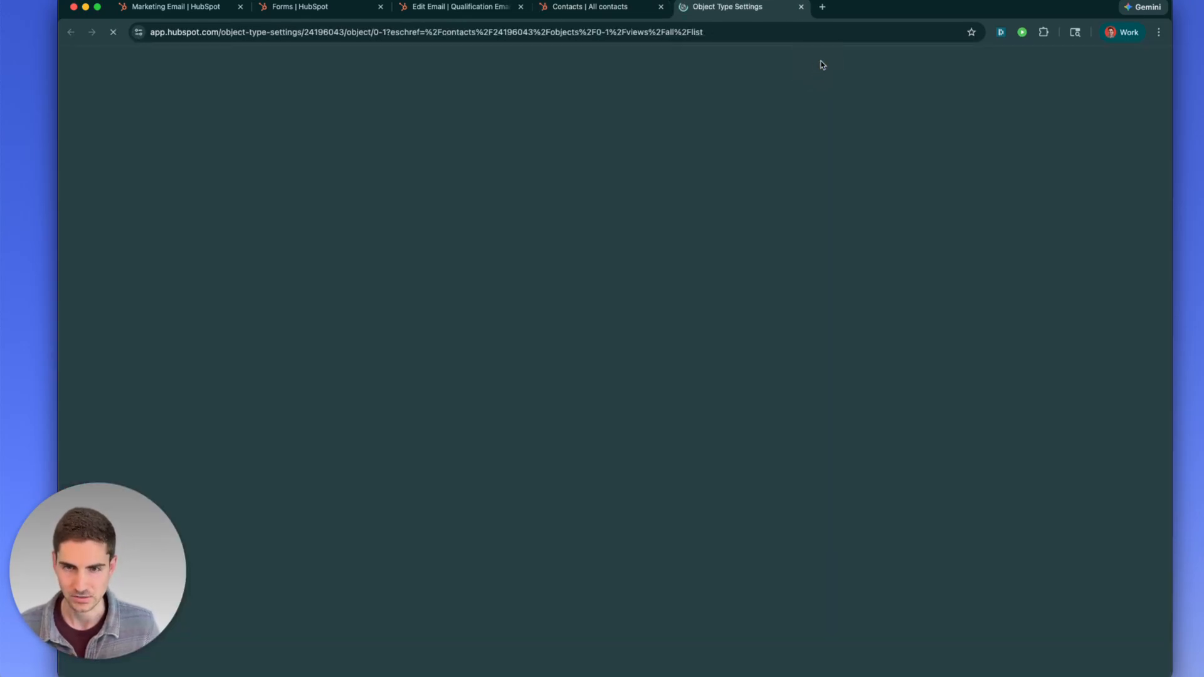
scroll(158, 370, down, 6)
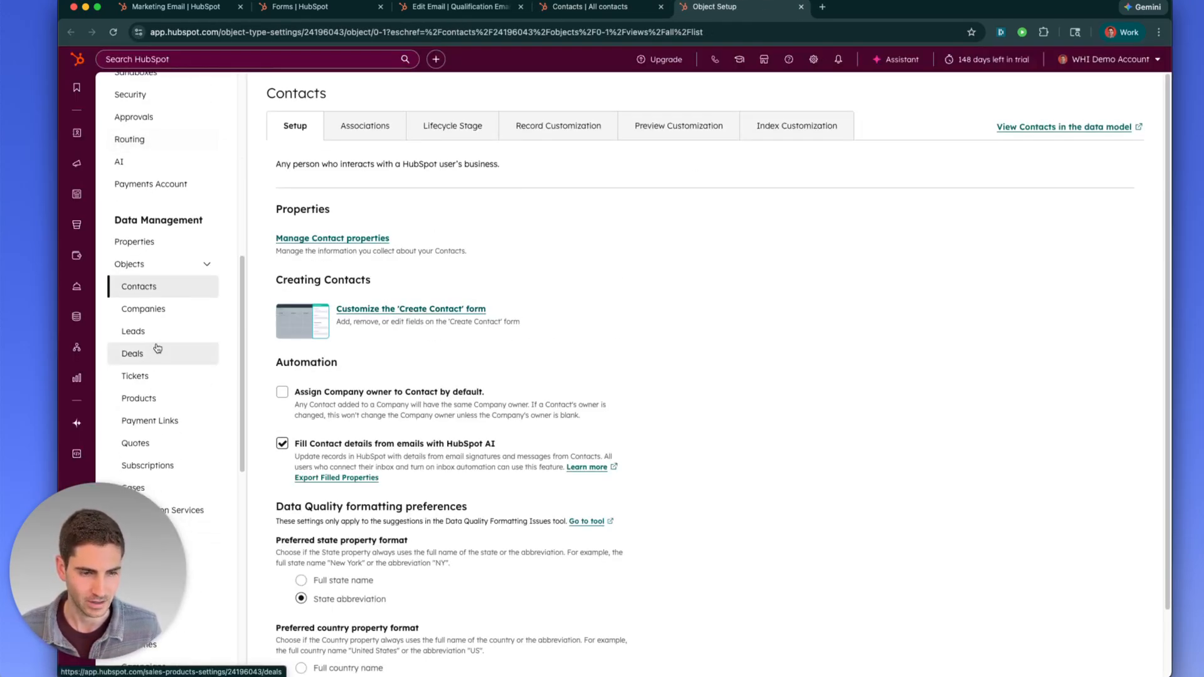
click(134, 242)
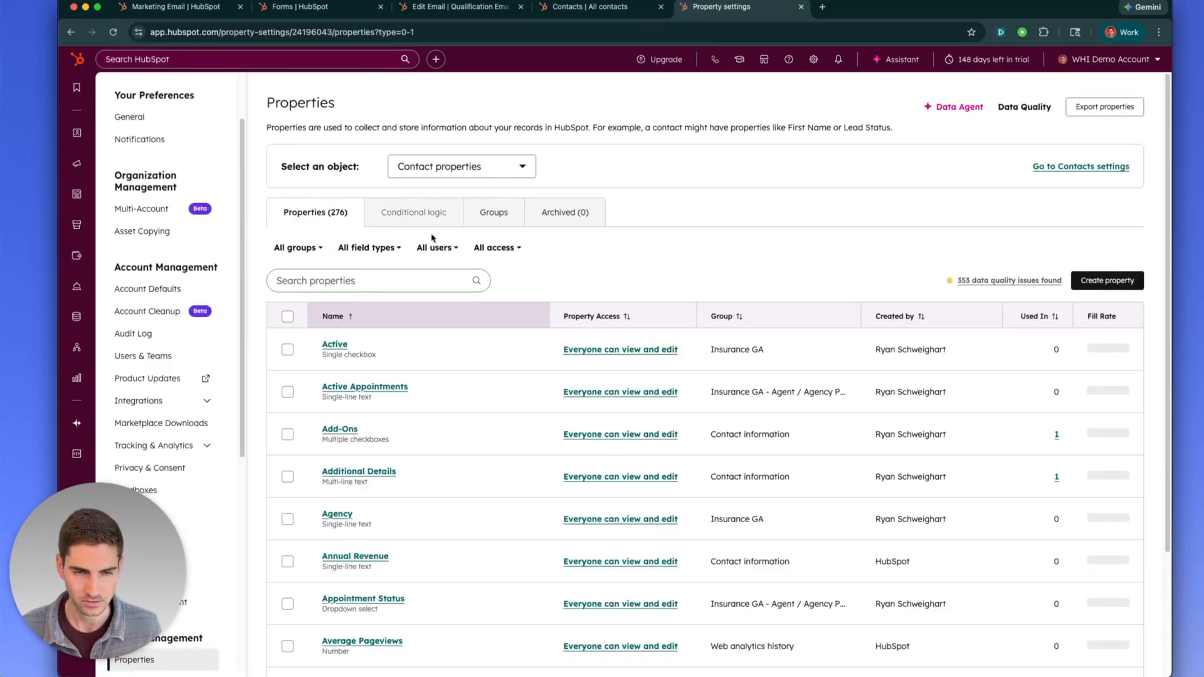
click(374, 282)
text(qualifi)
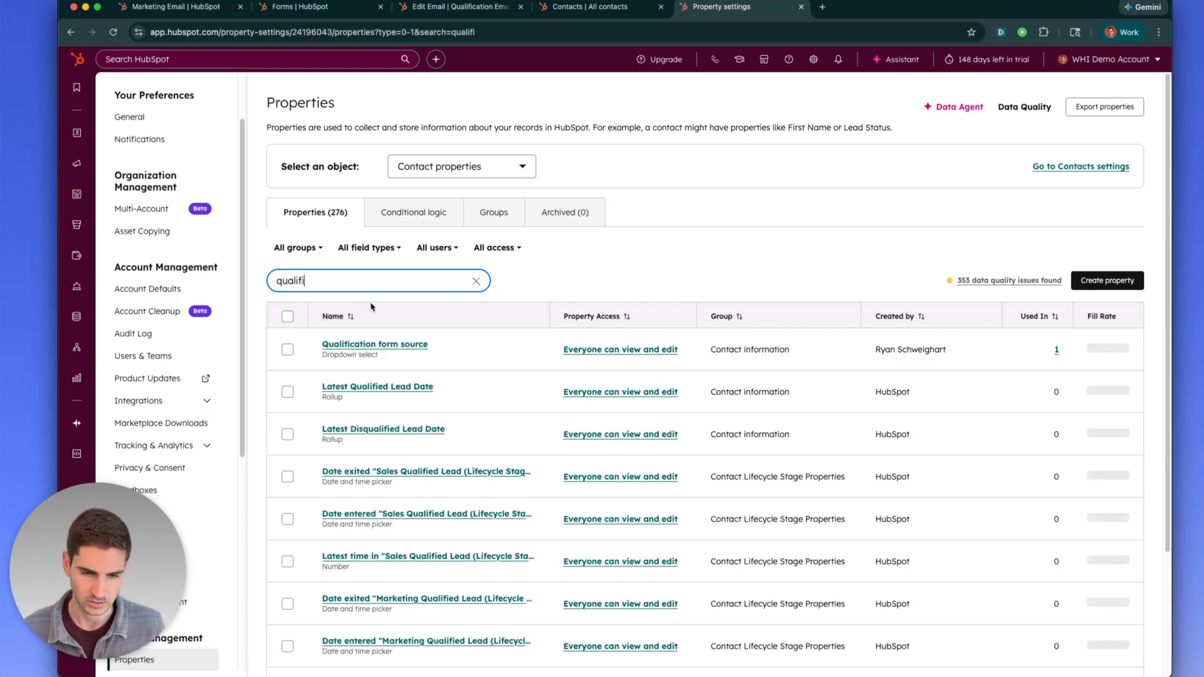
Confirm Qualification form source's internal name is qualification_form_source, then return to the email
click(375, 344)
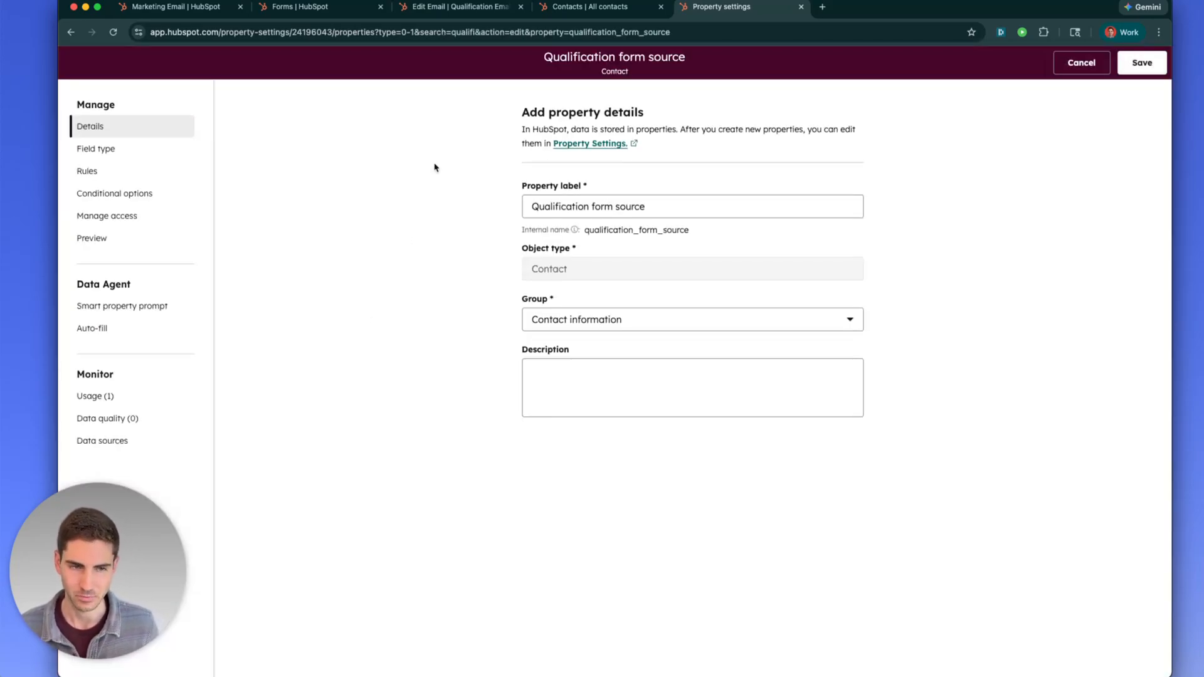
drag(594, 230, 690, 231)
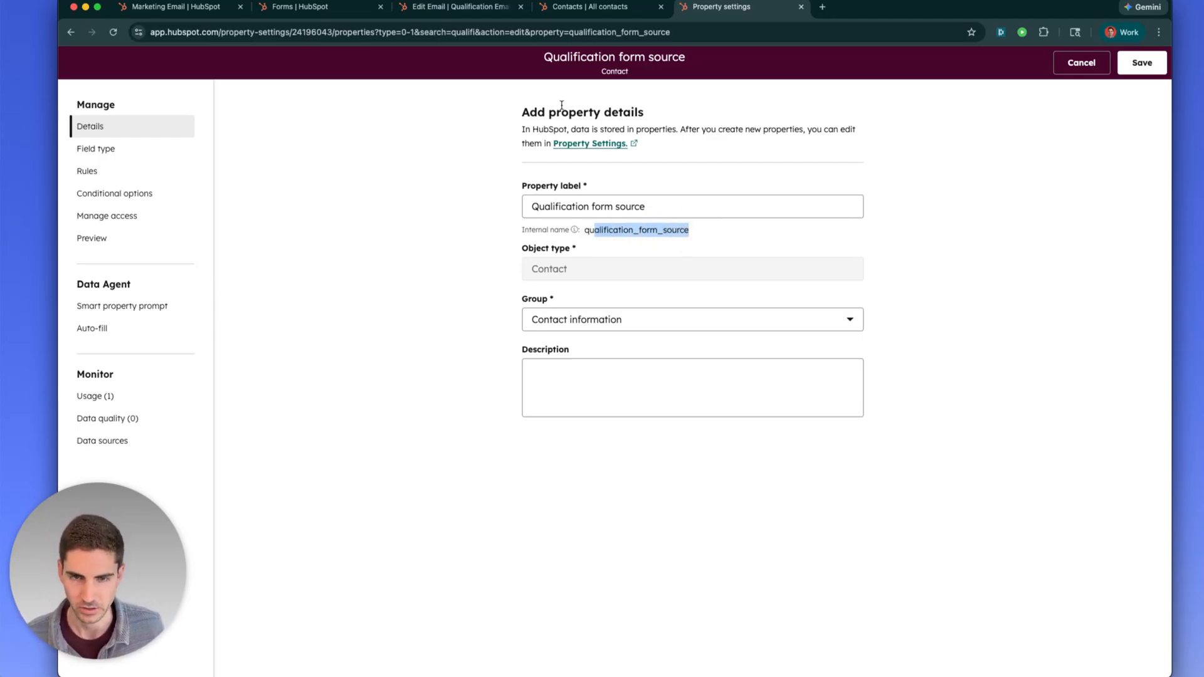
click(457, 7)
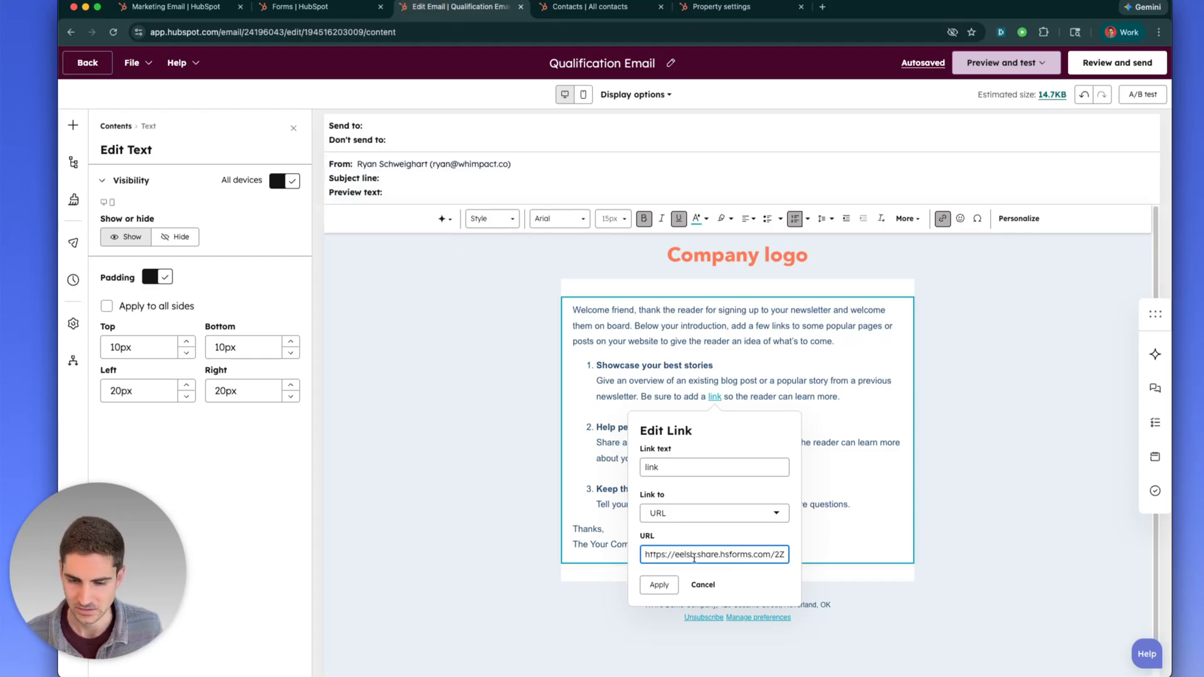
Compare the link's qualification_form_source=Email_123 parameter with the property's internal name qualification_form_source
drag(713, 556, 682, 557)
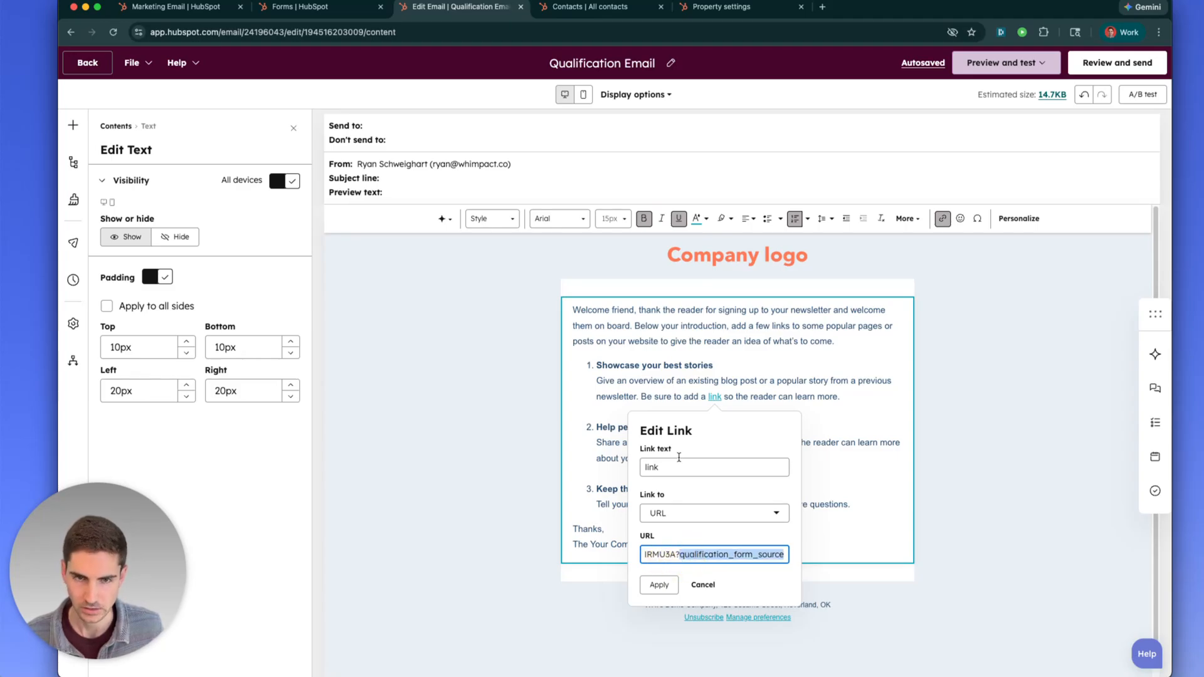
click(720, 8)
double_click(637, 230)
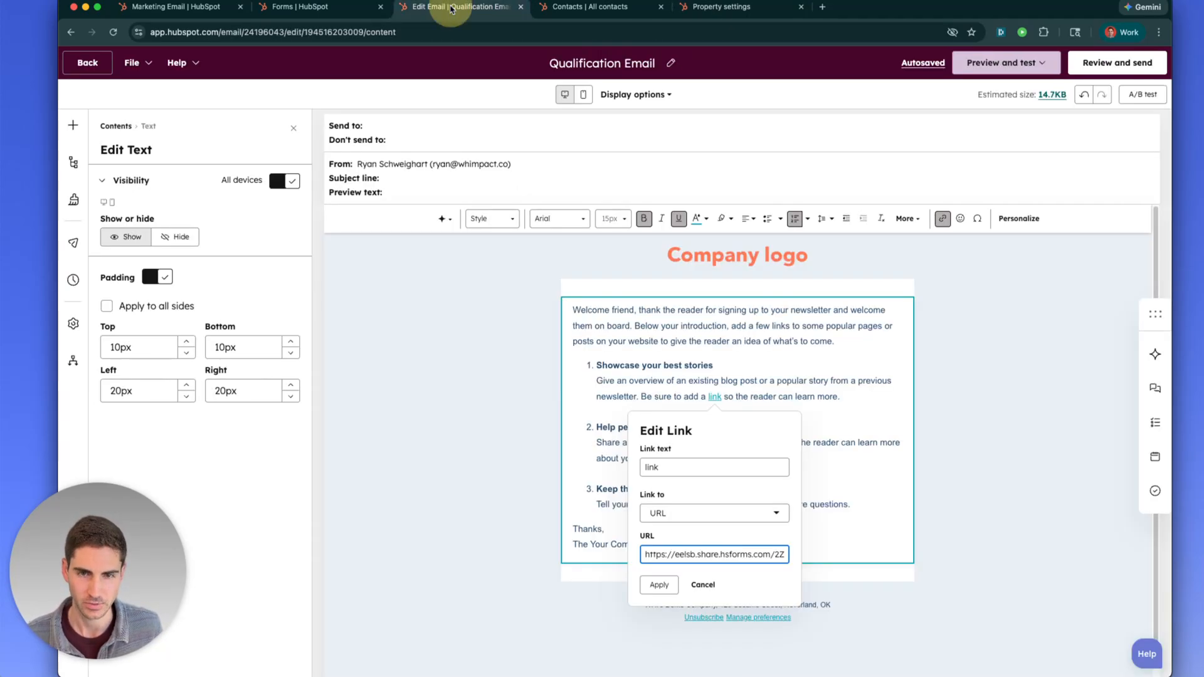
click(451, 7)
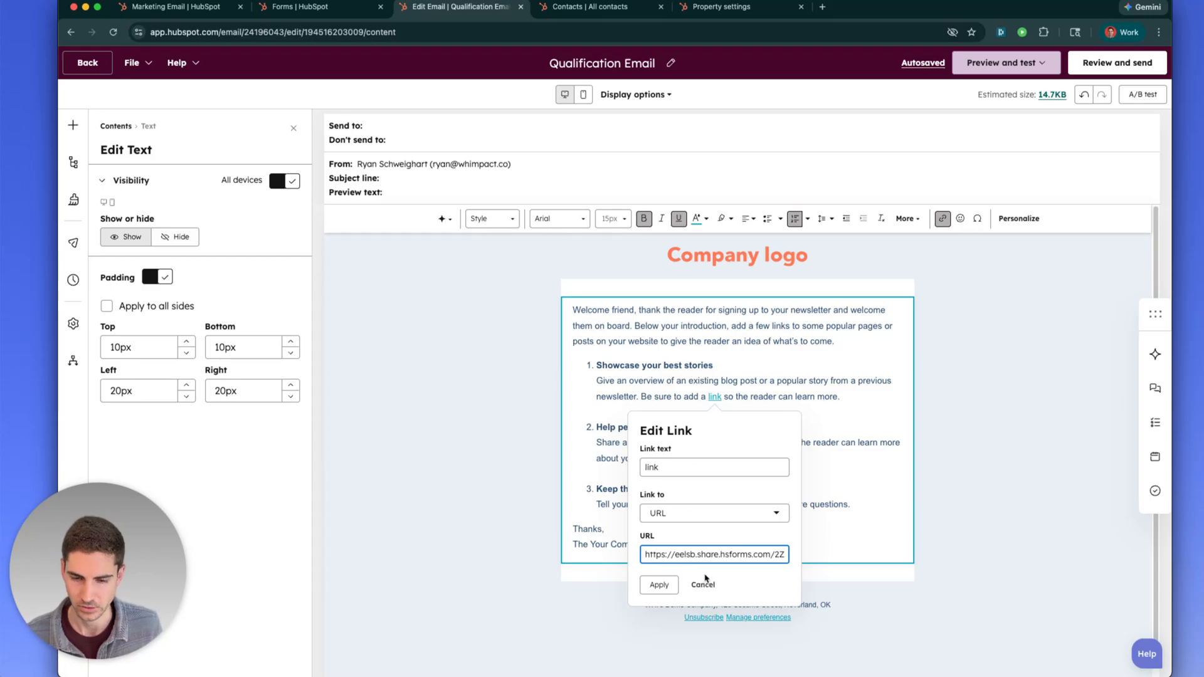
triple_click(714, 557)
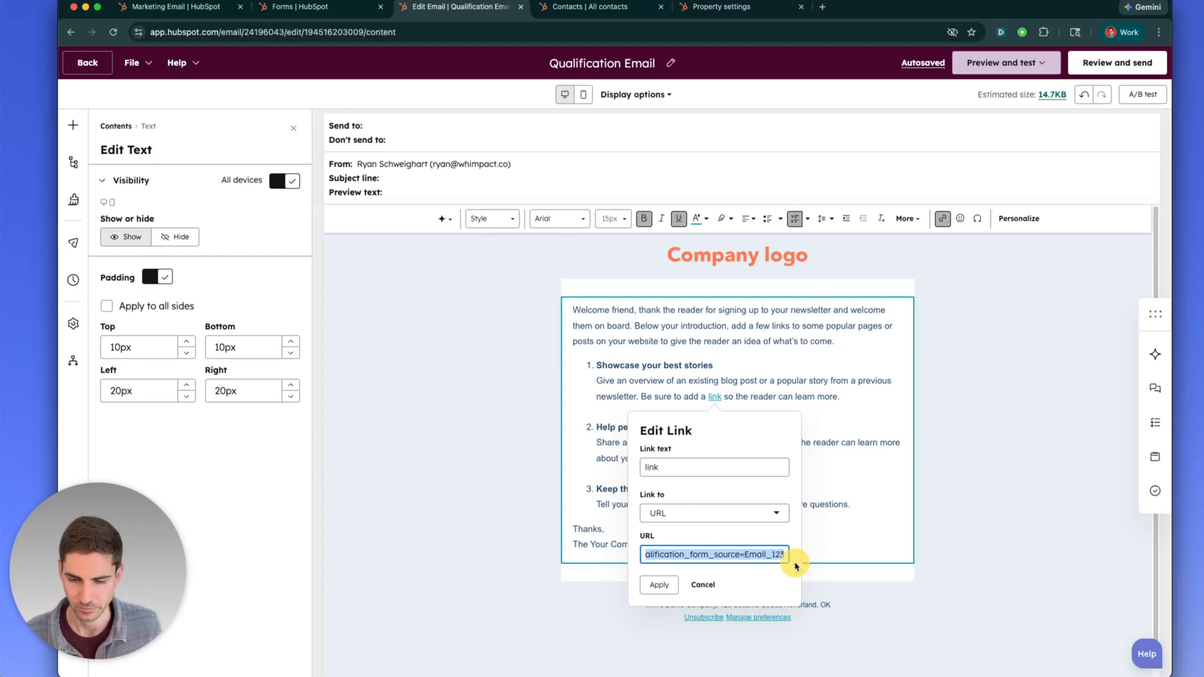
click(738, 556)
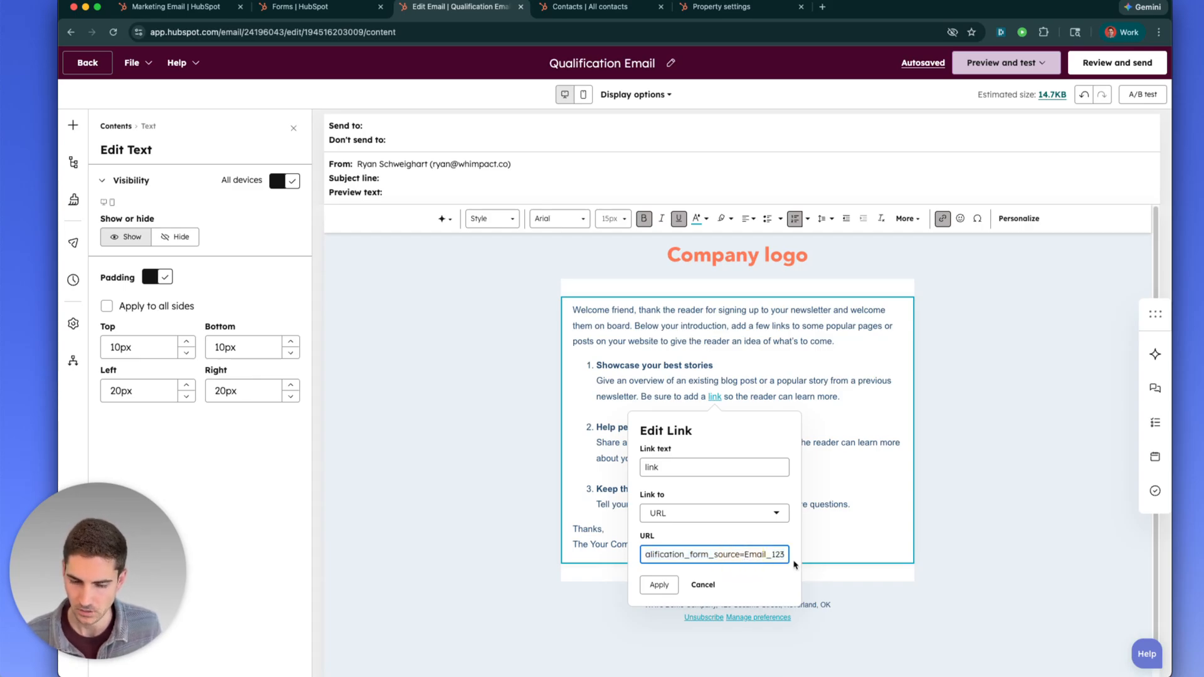
click(747, 8)
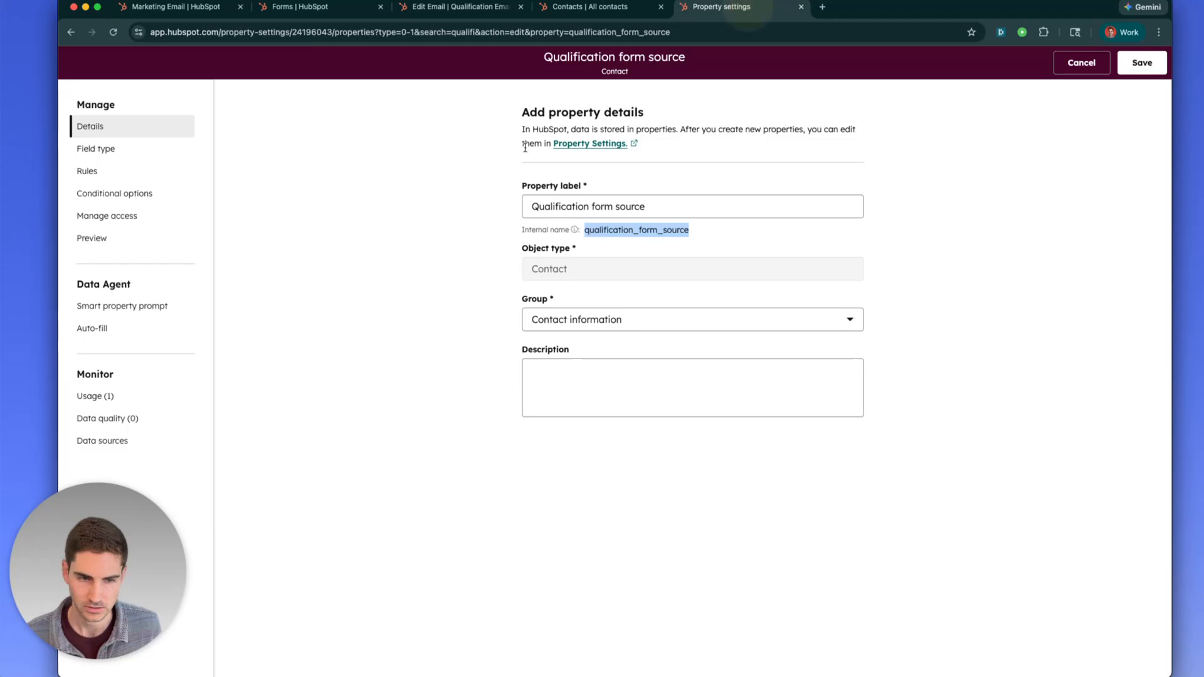
Check the Qualification form source dropdown options to confirm Email_123 as label and internal name
click(118, 169)
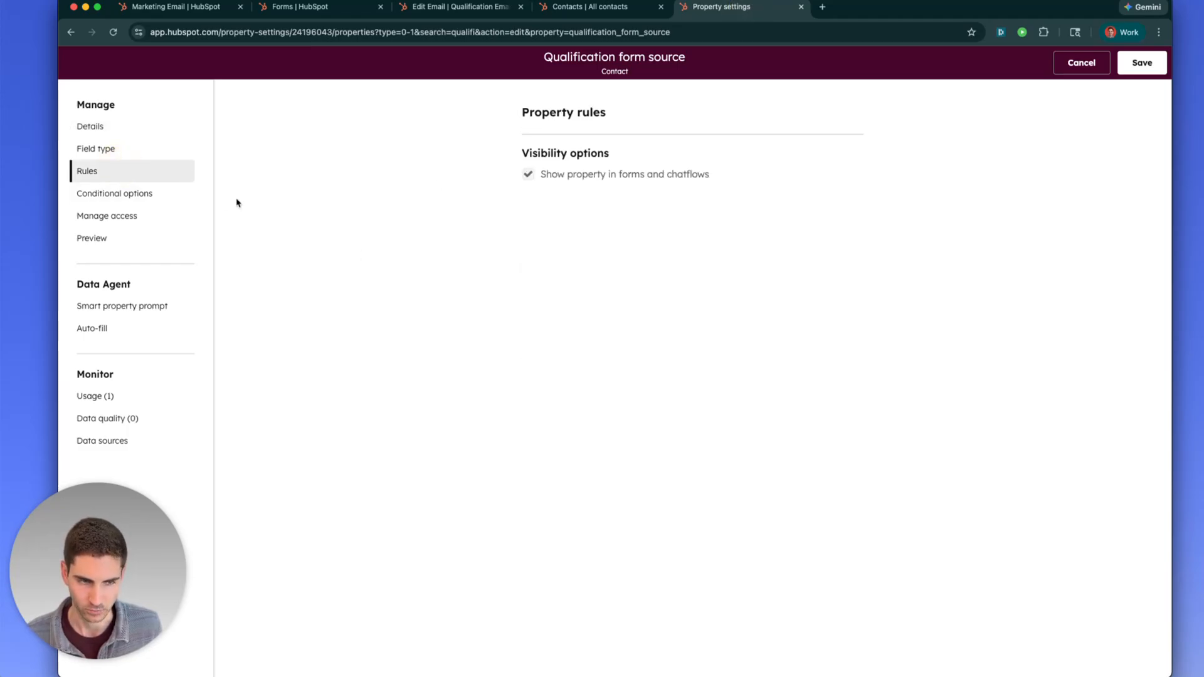
click(153, 152)
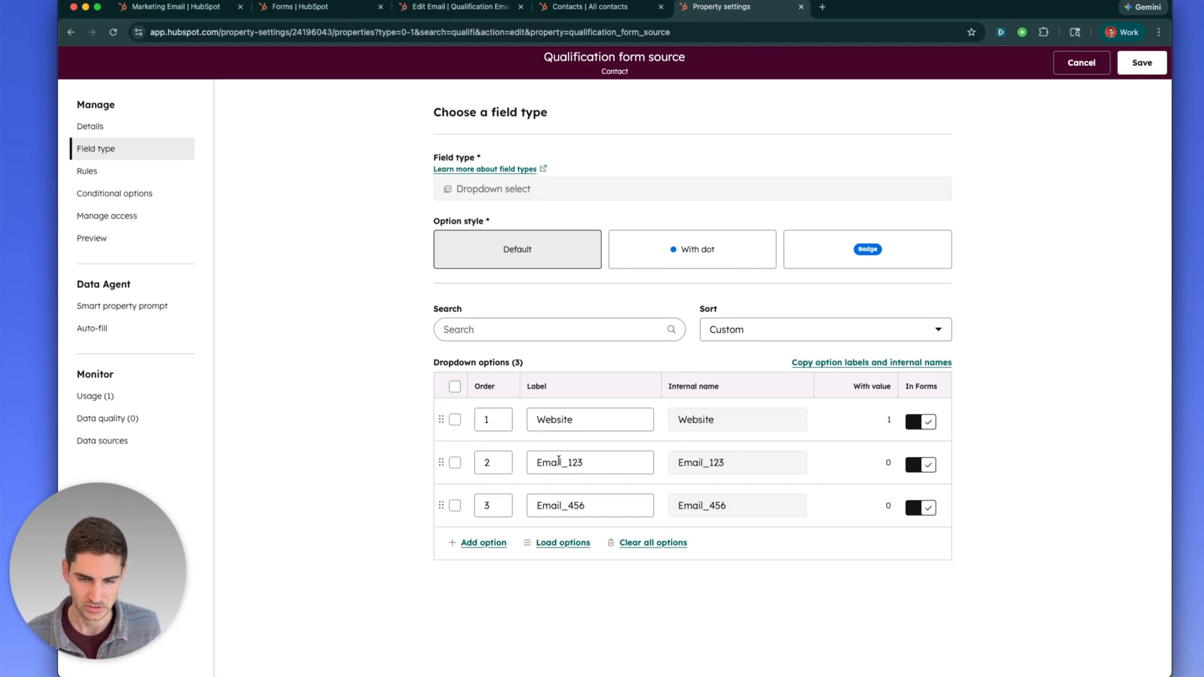
drag(543, 462, 577, 463)
click(578, 462)
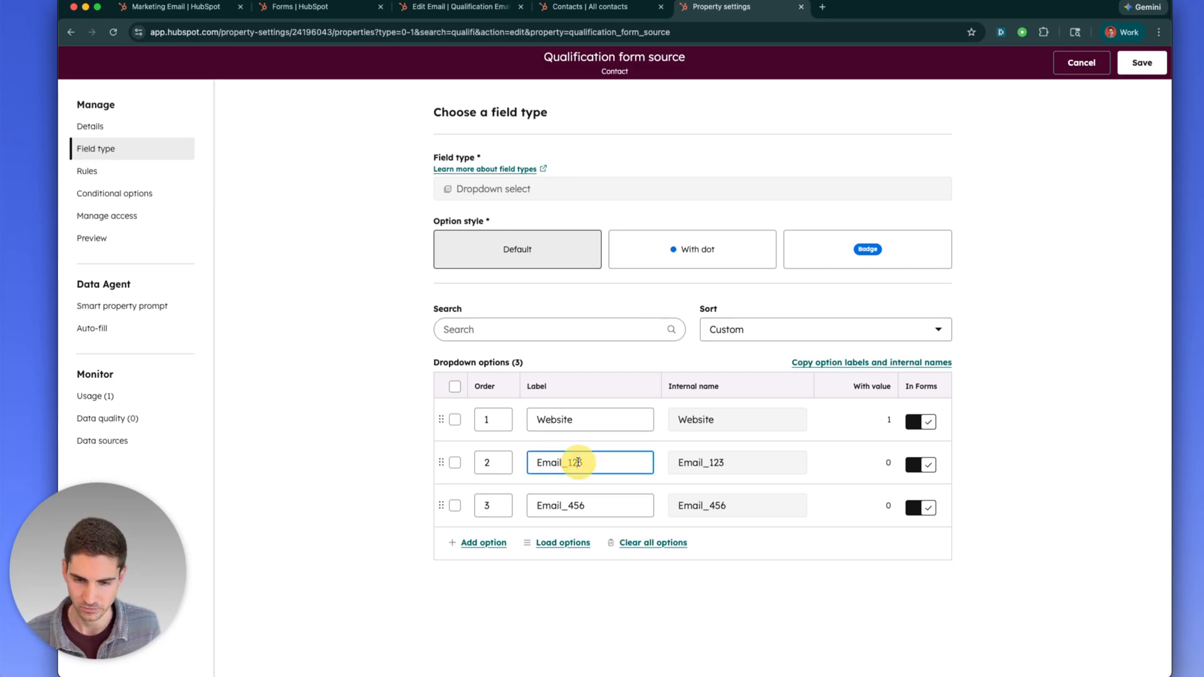
drag(686, 466, 736, 470)
click(734, 471)
double_click(710, 463)
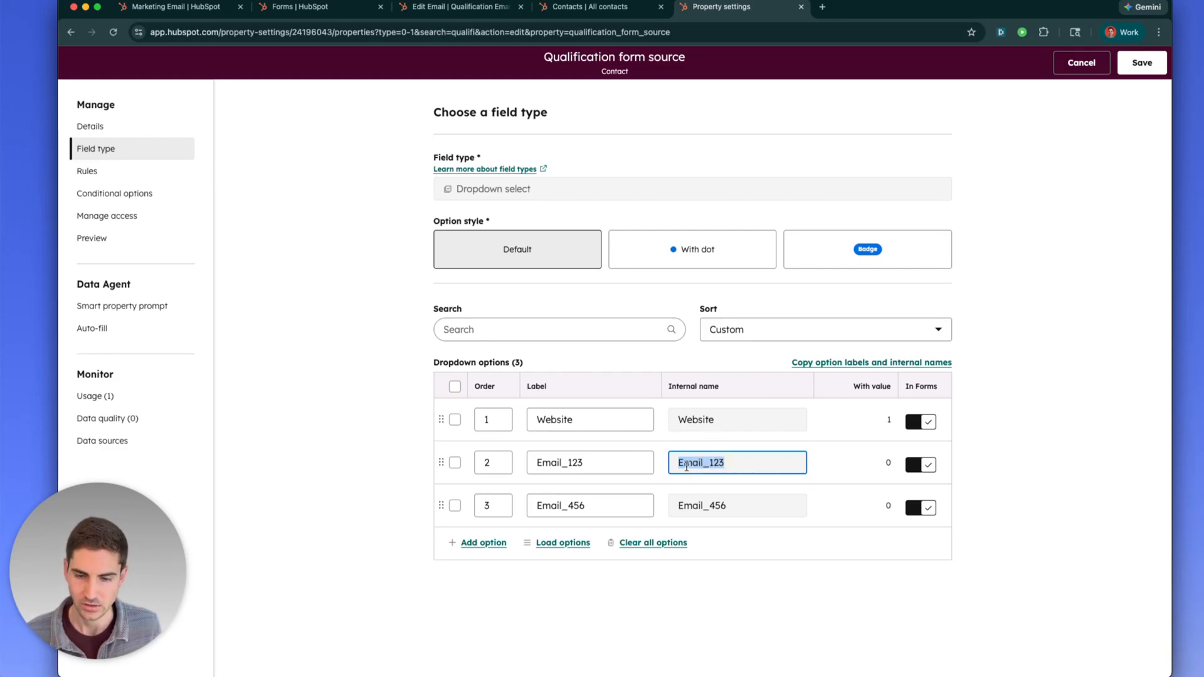
click(457, 17)
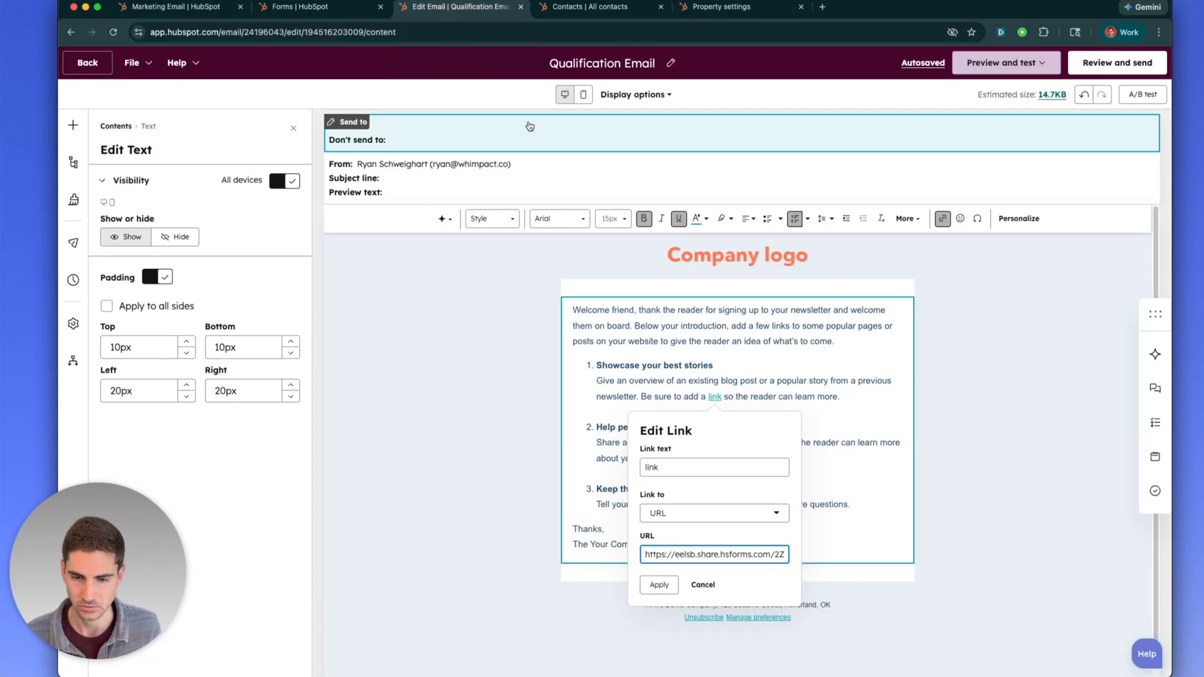
Apply the link URL ending in ?qualification_form_source=Email_123 to the email's 'link' text
double_click(740, 556)
key(ctrl+a)
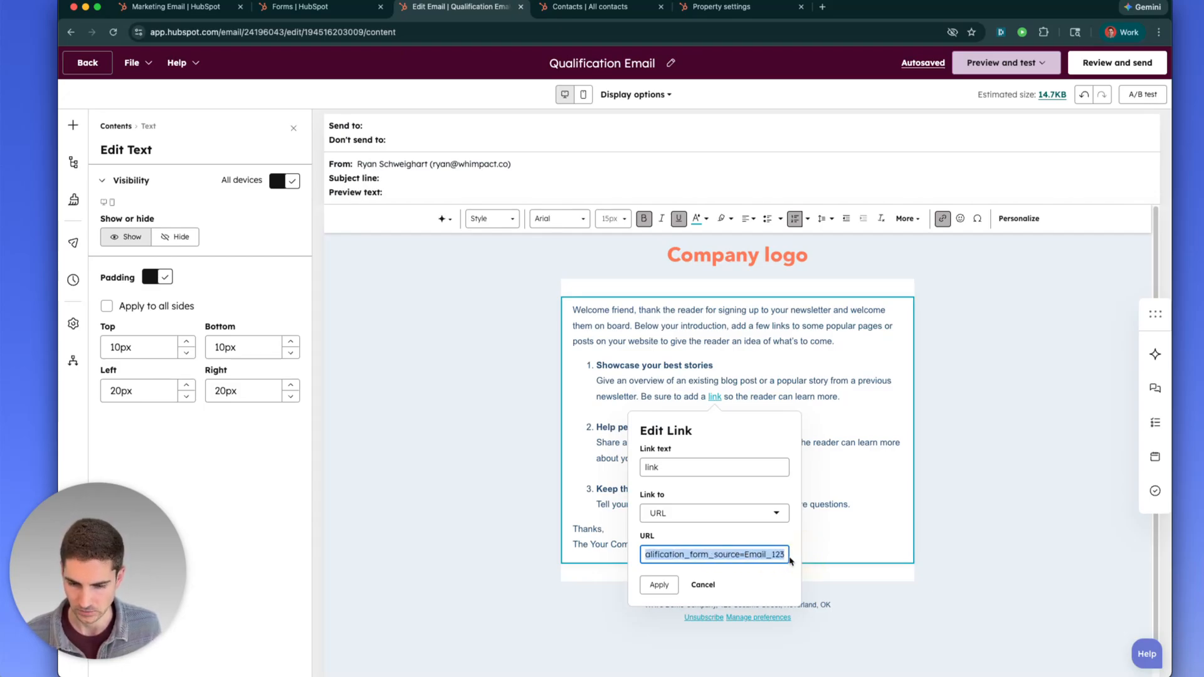
click(660, 584)
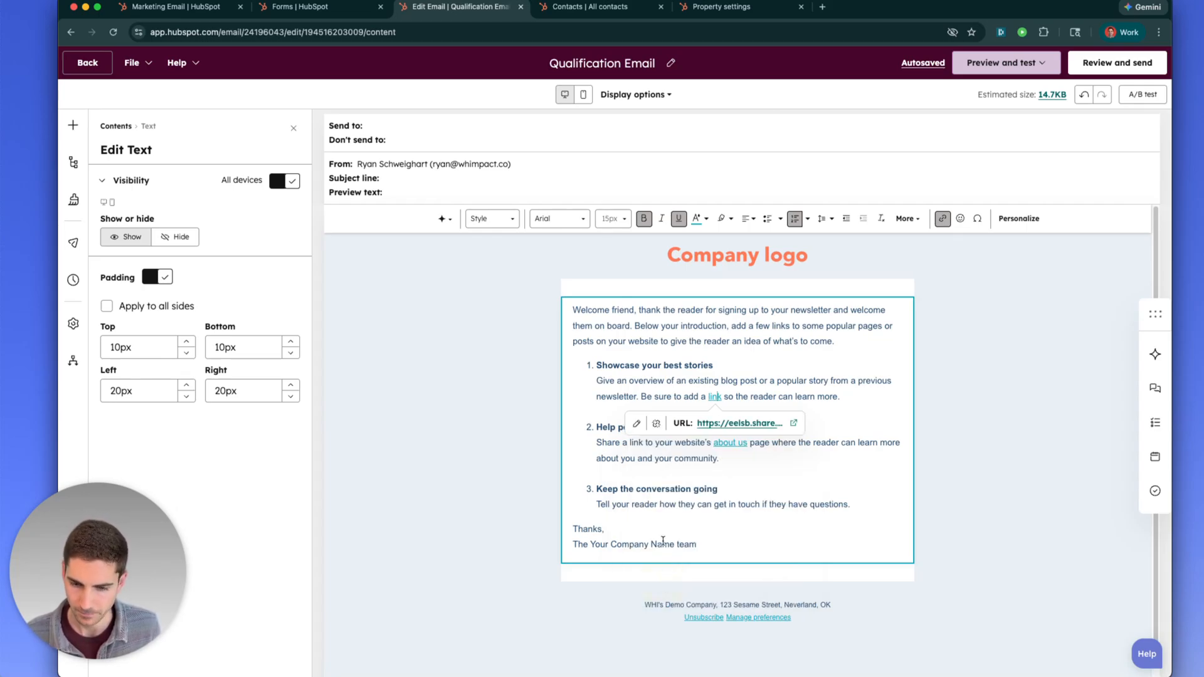
click(663, 487)
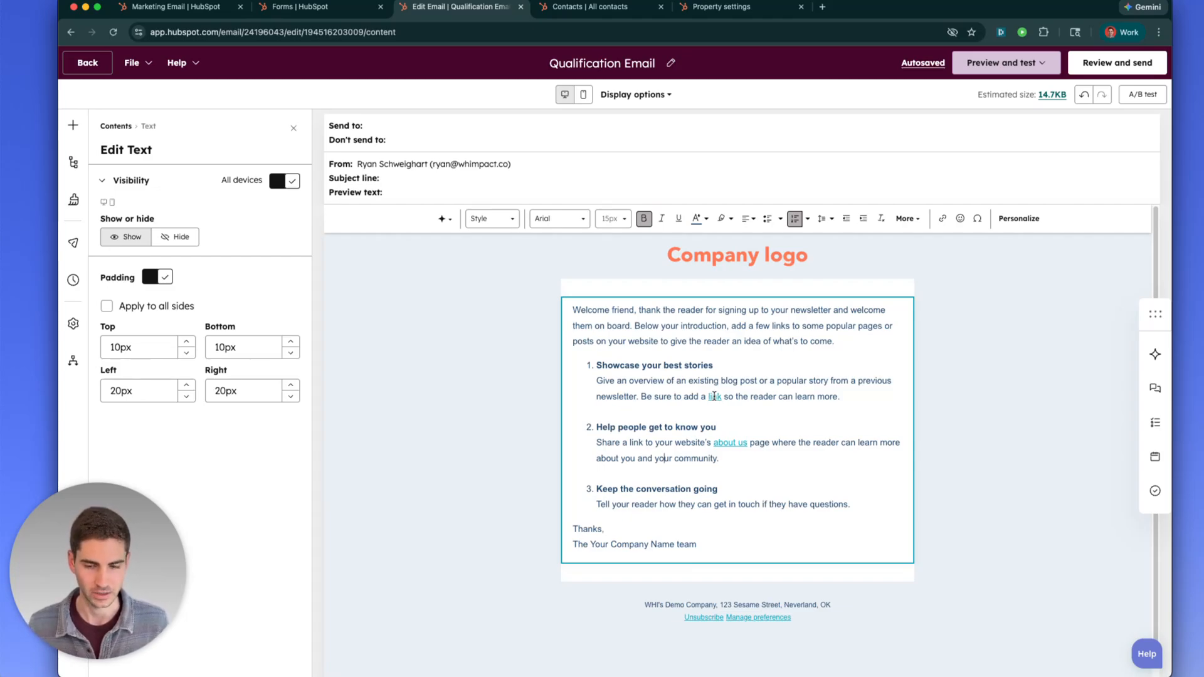
Preview the 'link' text's URL to confirm it carries the Email_123 parameter
right_click(713, 396)
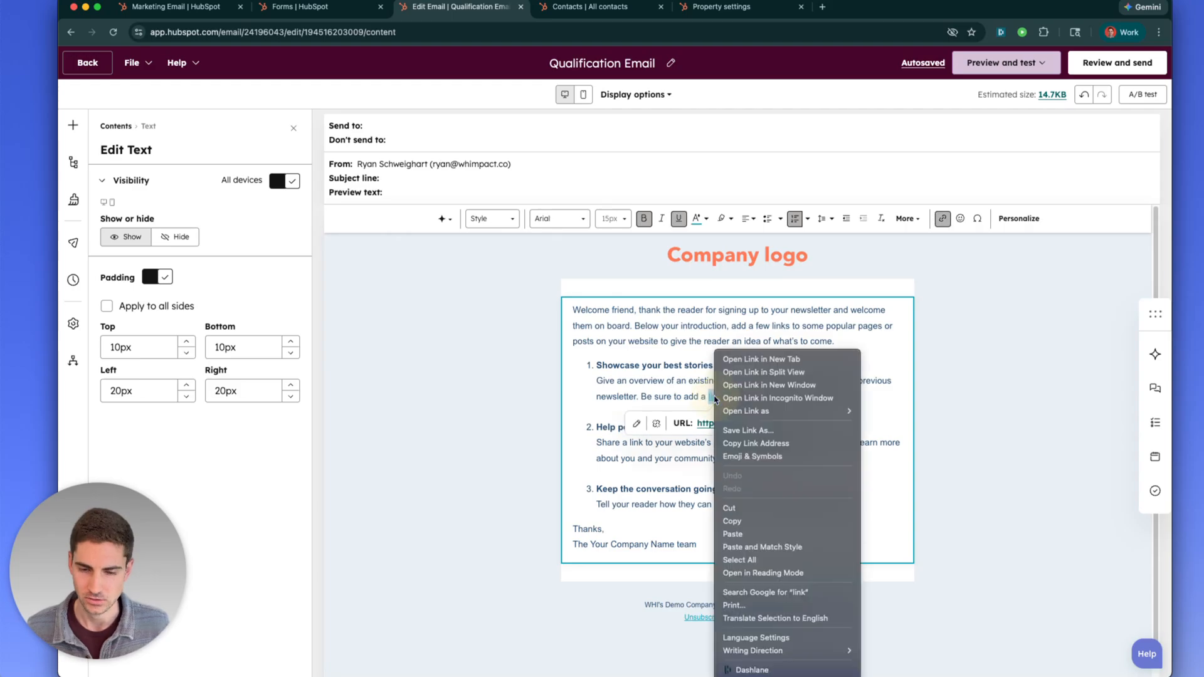
click(682, 396)
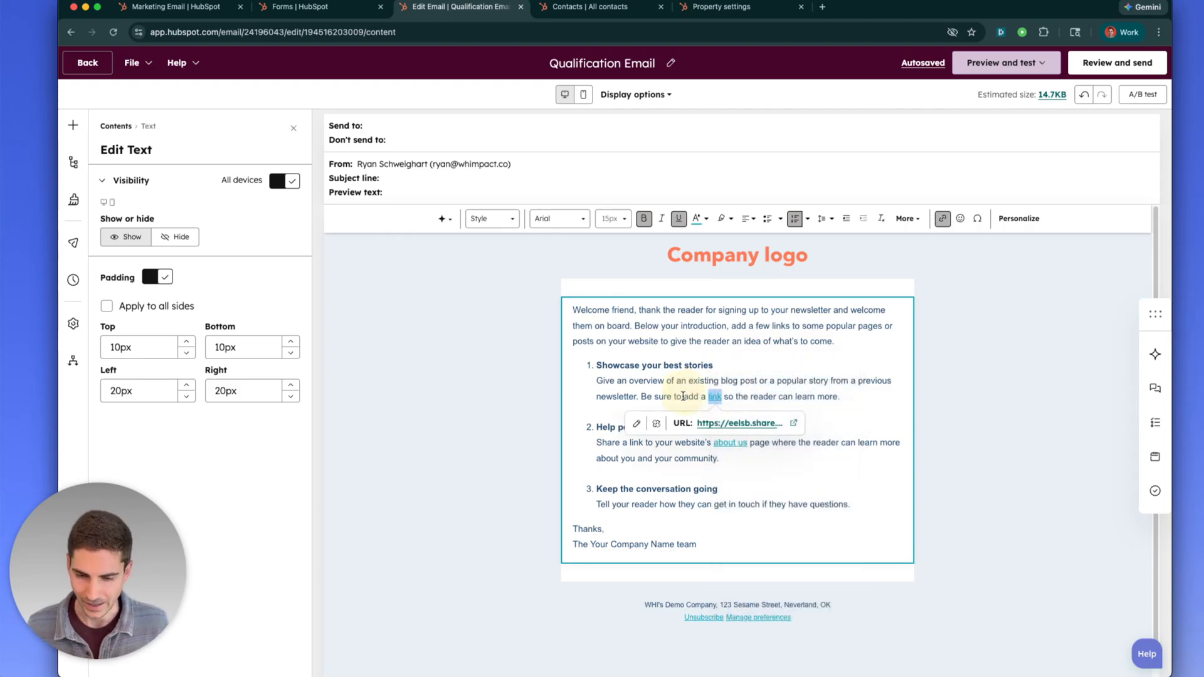
click(640, 425)
click(715, 396)
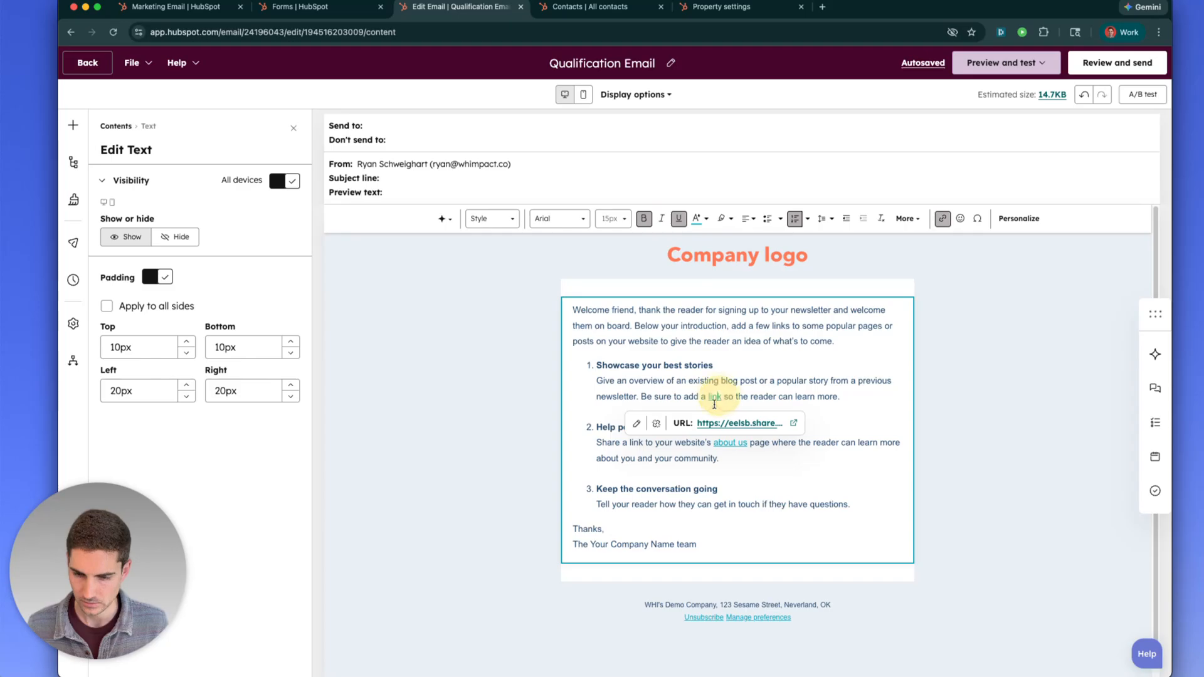
Open the Email_123-tagged form and replace its Email field with a different e-mail address
click(793, 426)
click(517, 232)
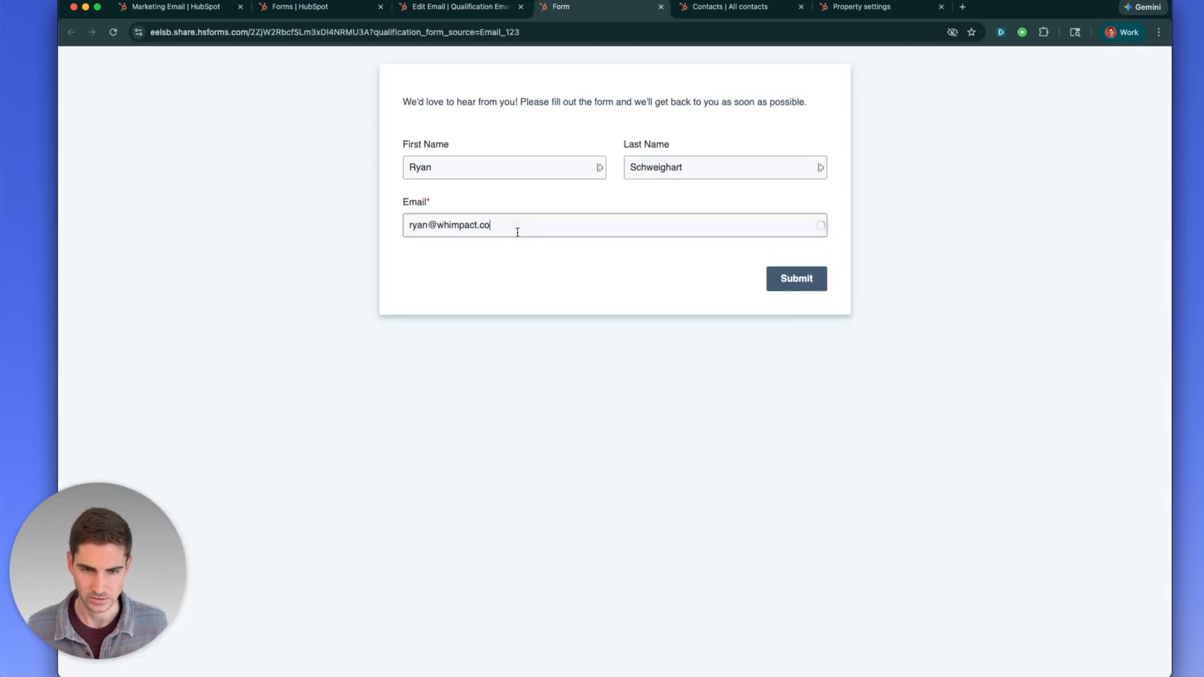
triple_click(518, 232)
click(499, 271)
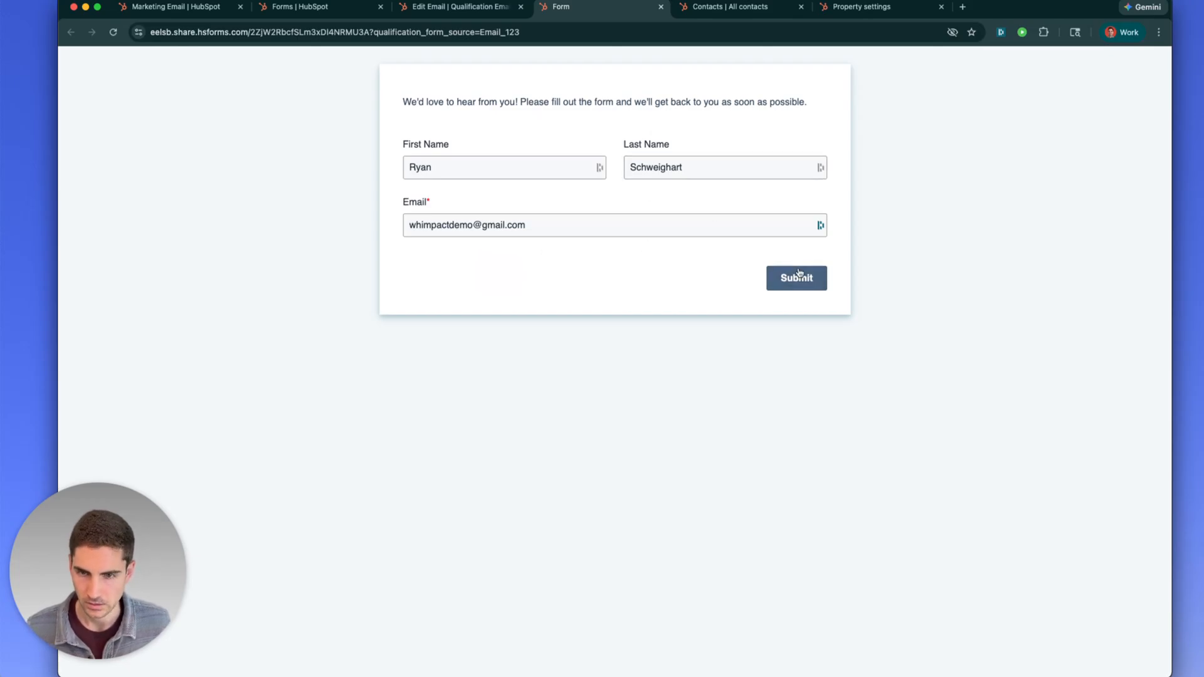
click(715, 7)
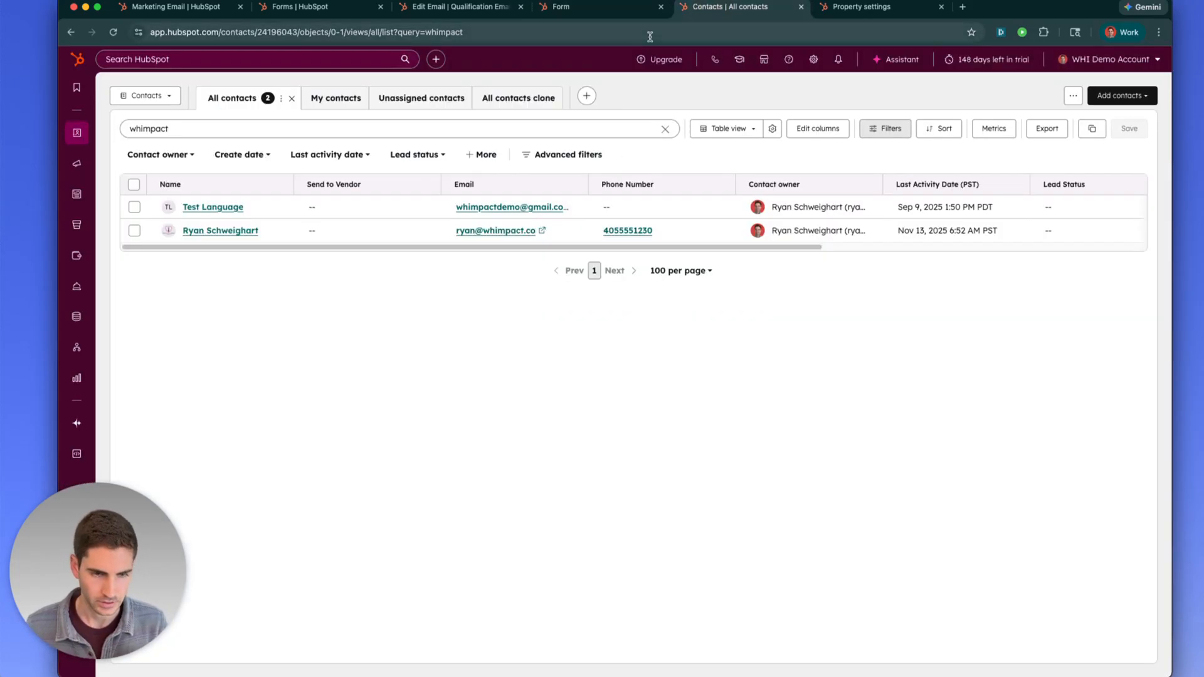
Check the test contact's Qualification form source history via 'qualifica' search: never set
click(216, 208)
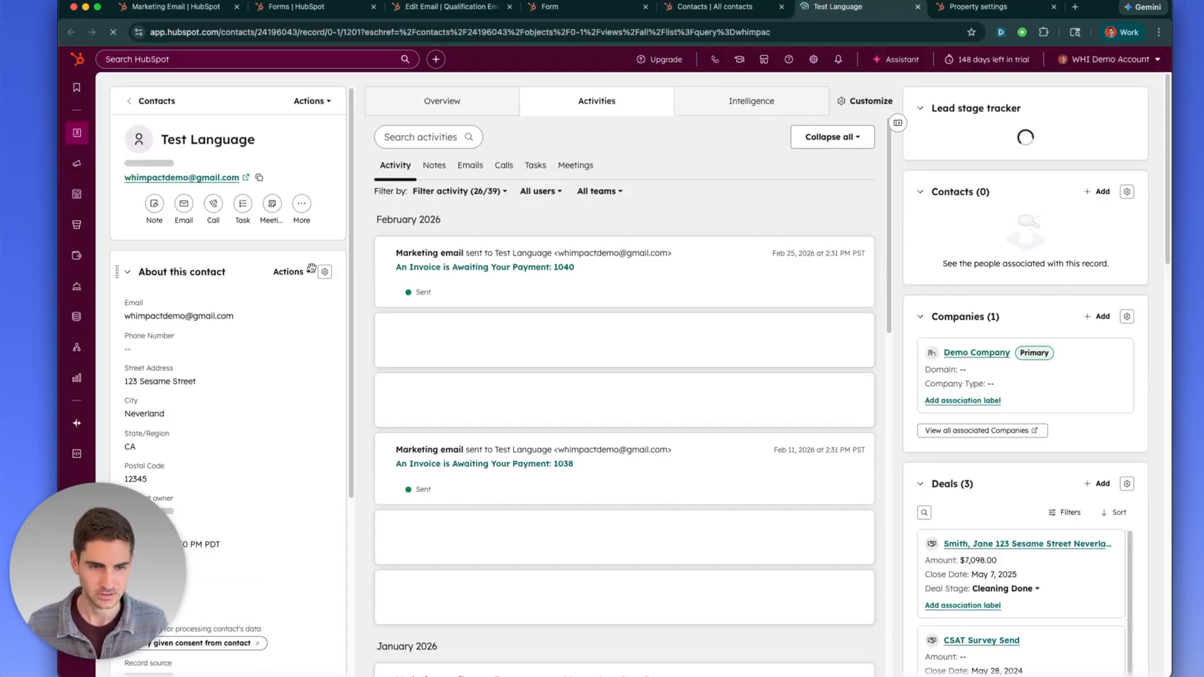
click(292, 272)
click(315, 331)
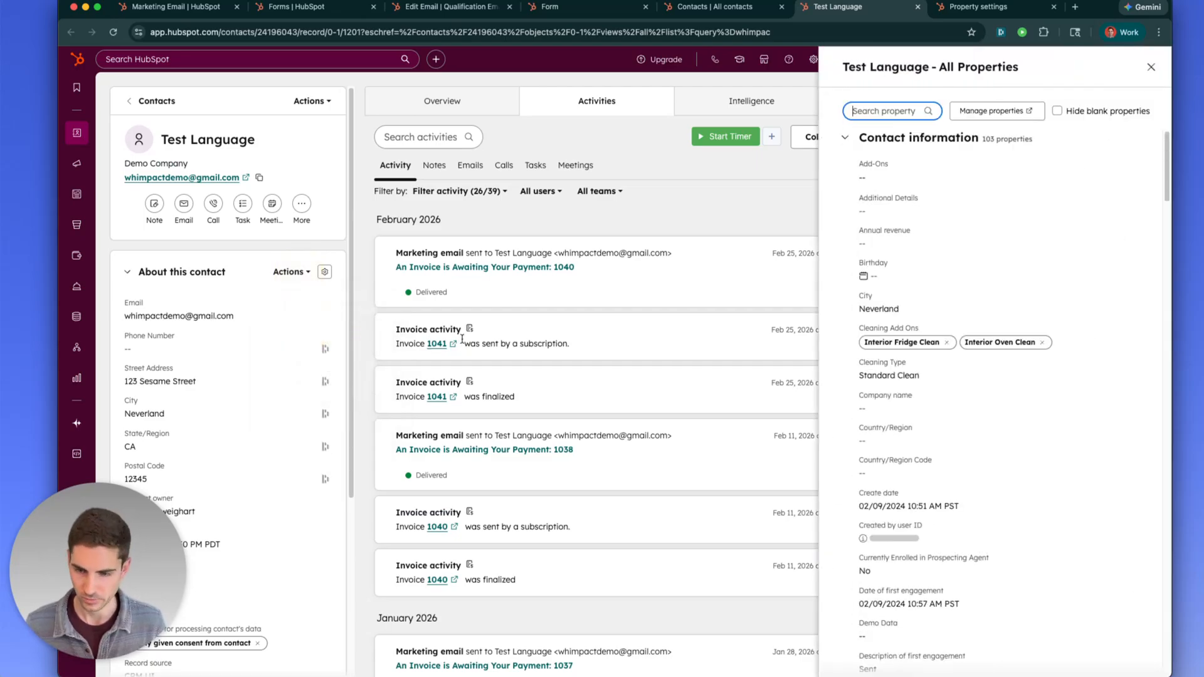
text(qualifica)
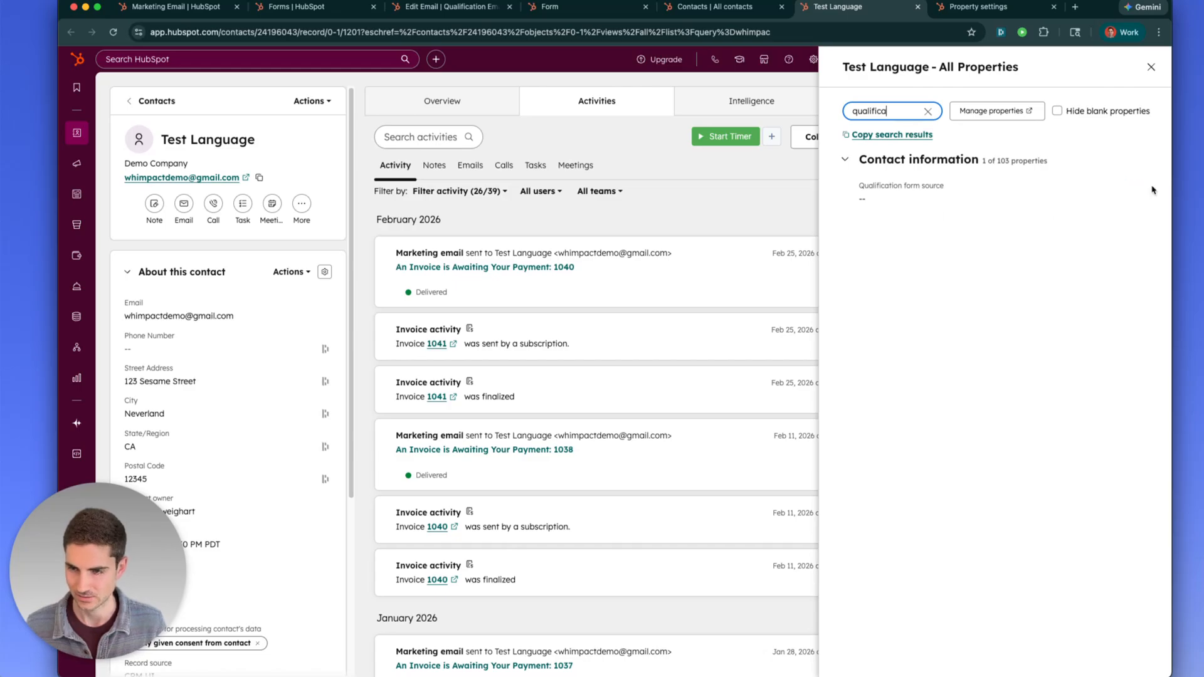
click(1132, 187)
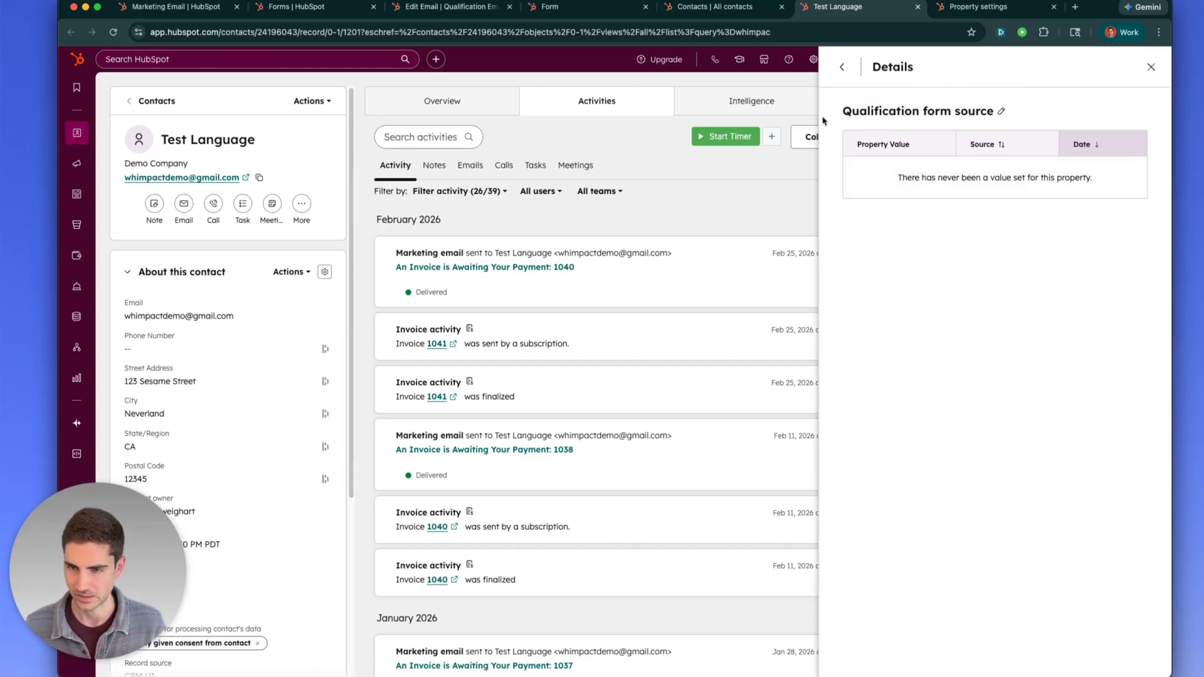
click(842, 67)
click(1153, 65)
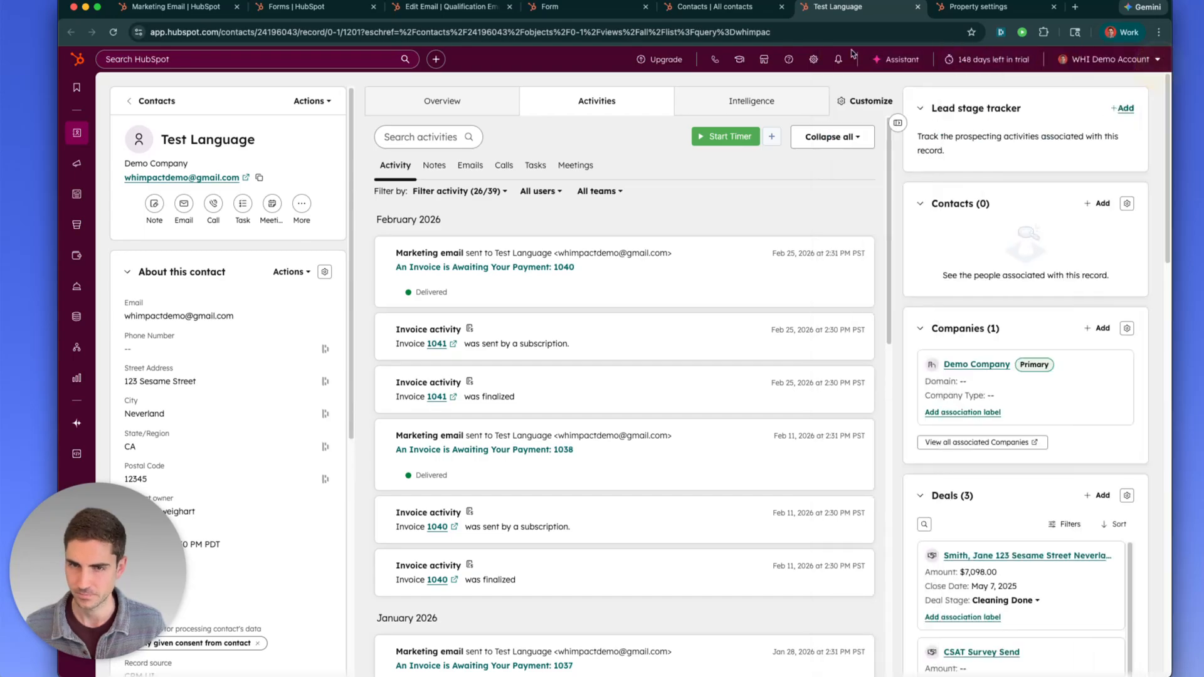
click(567, 7)
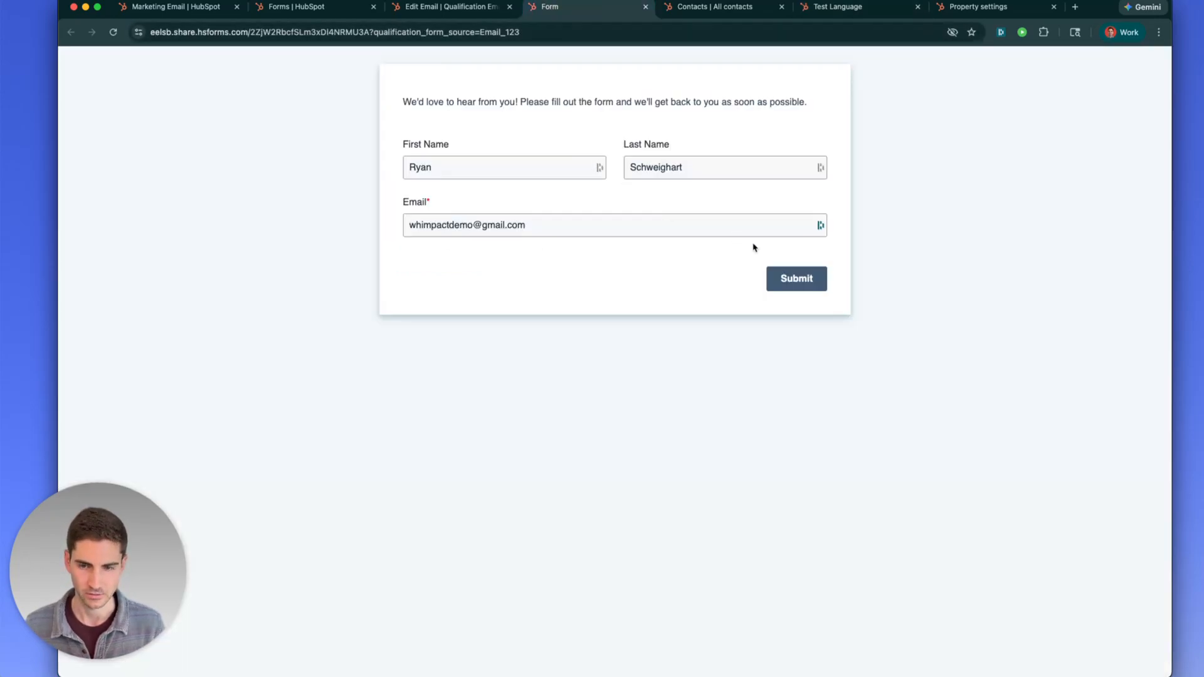
Submit the form and reload the contact record to see the new Qualification Form submission
click(788, 279)
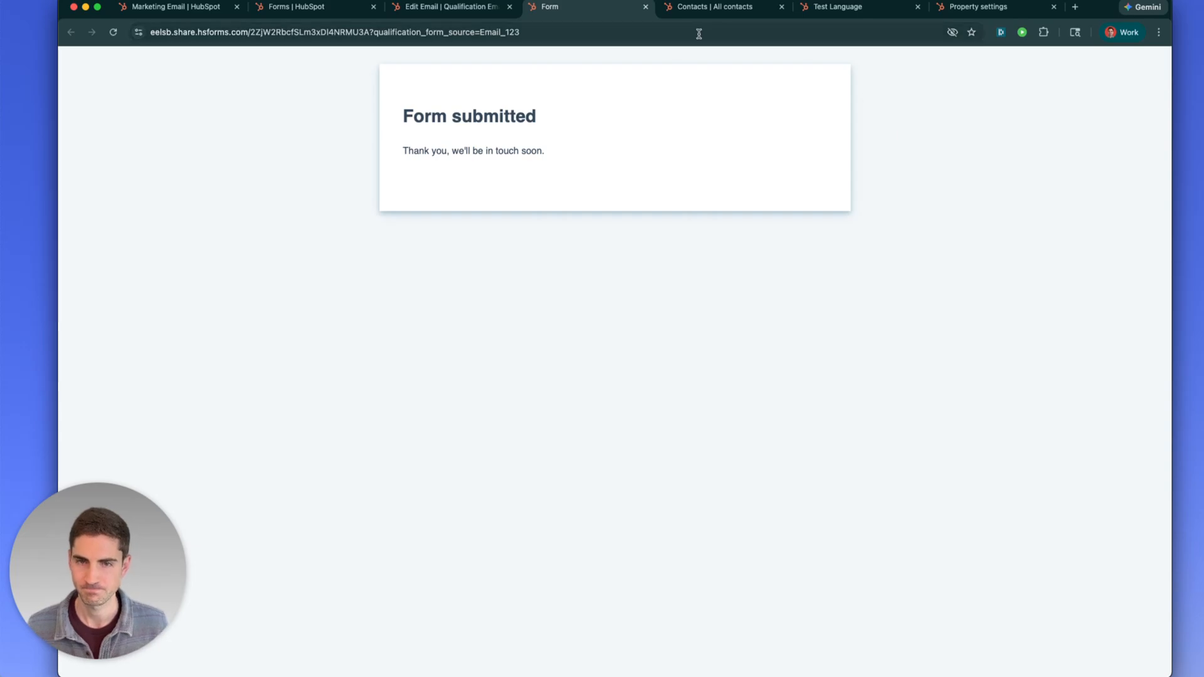
click(821, 7)
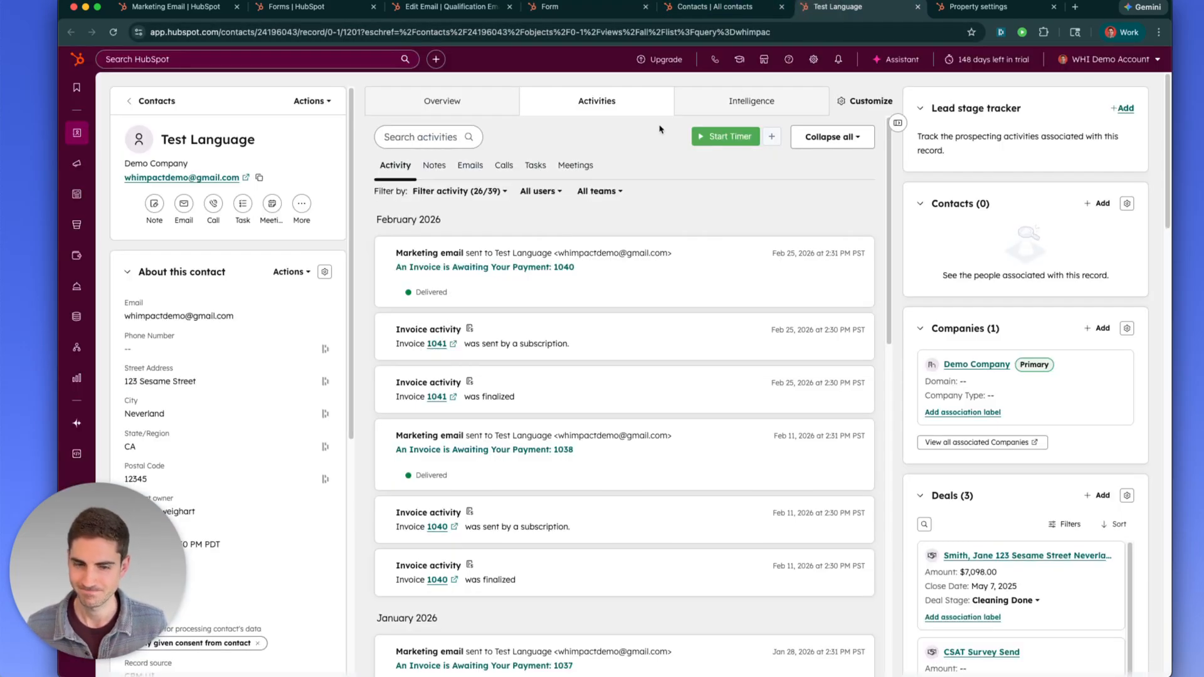
click(114, 33)
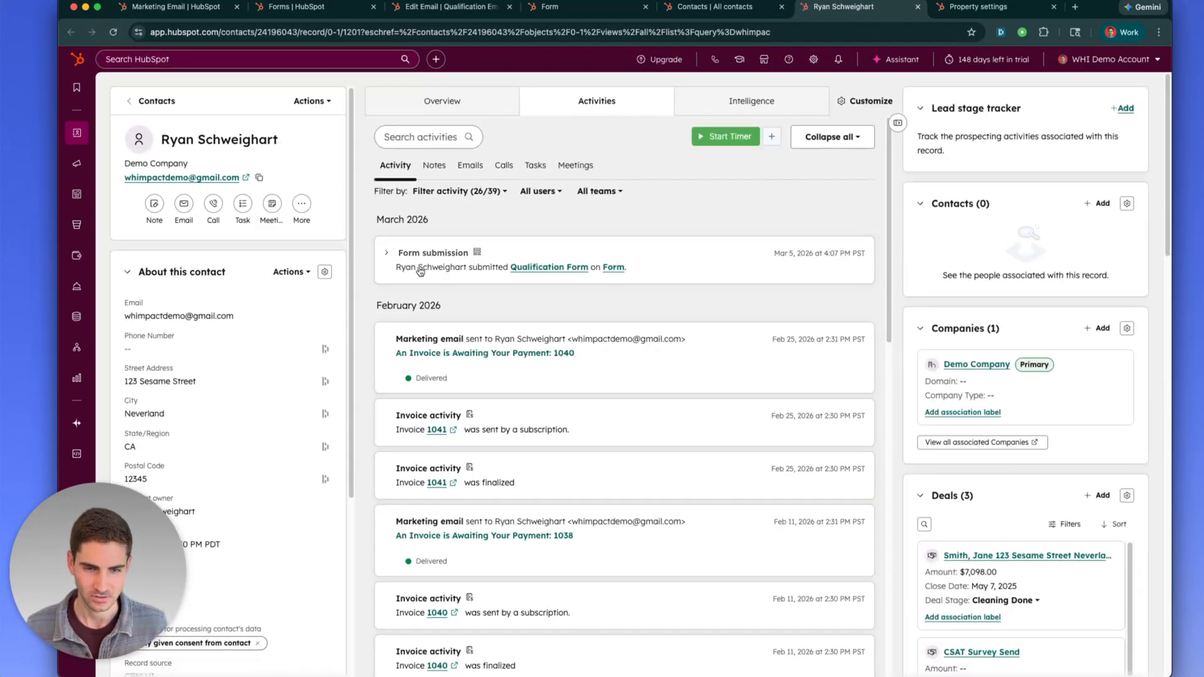
click(460, 267)
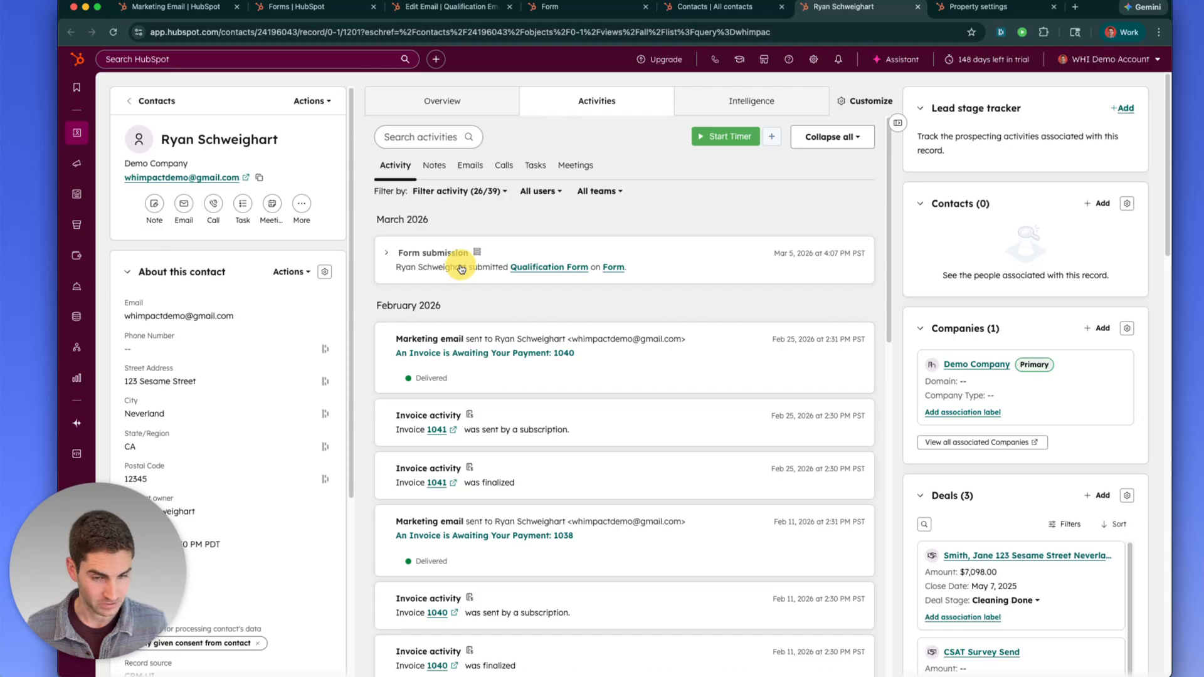
click(435, 262)
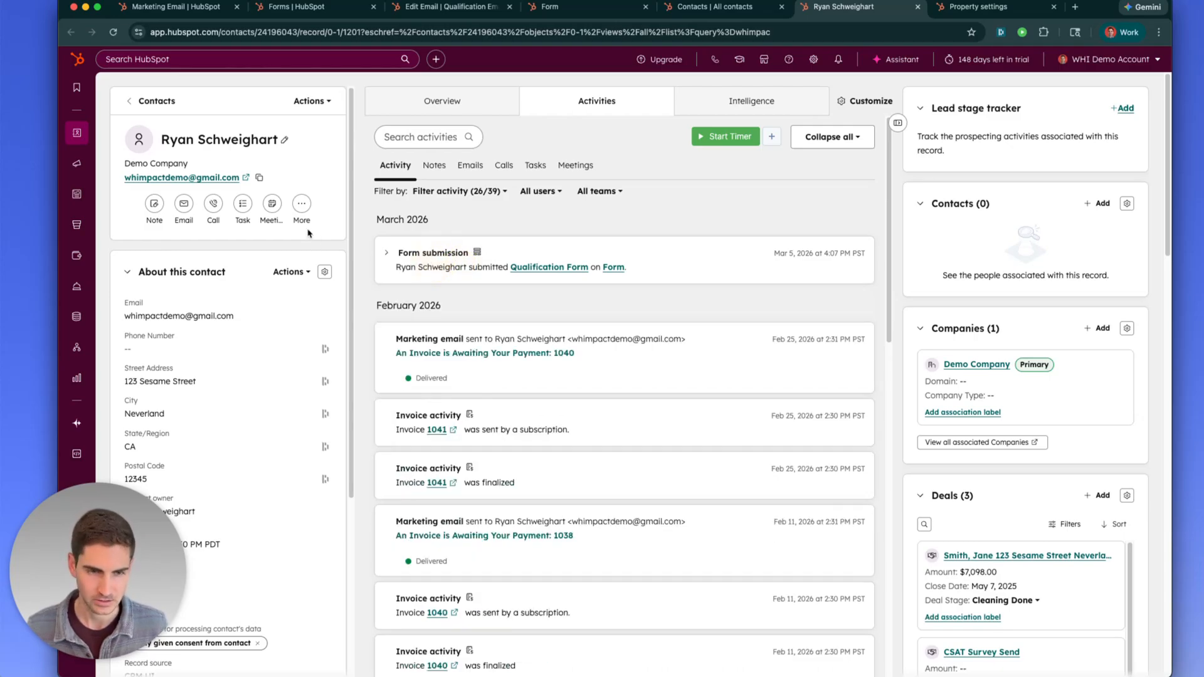
Confirm in the contact's properties that Qualification form source is now Email_123
click(288, 272)
click(300, 331)
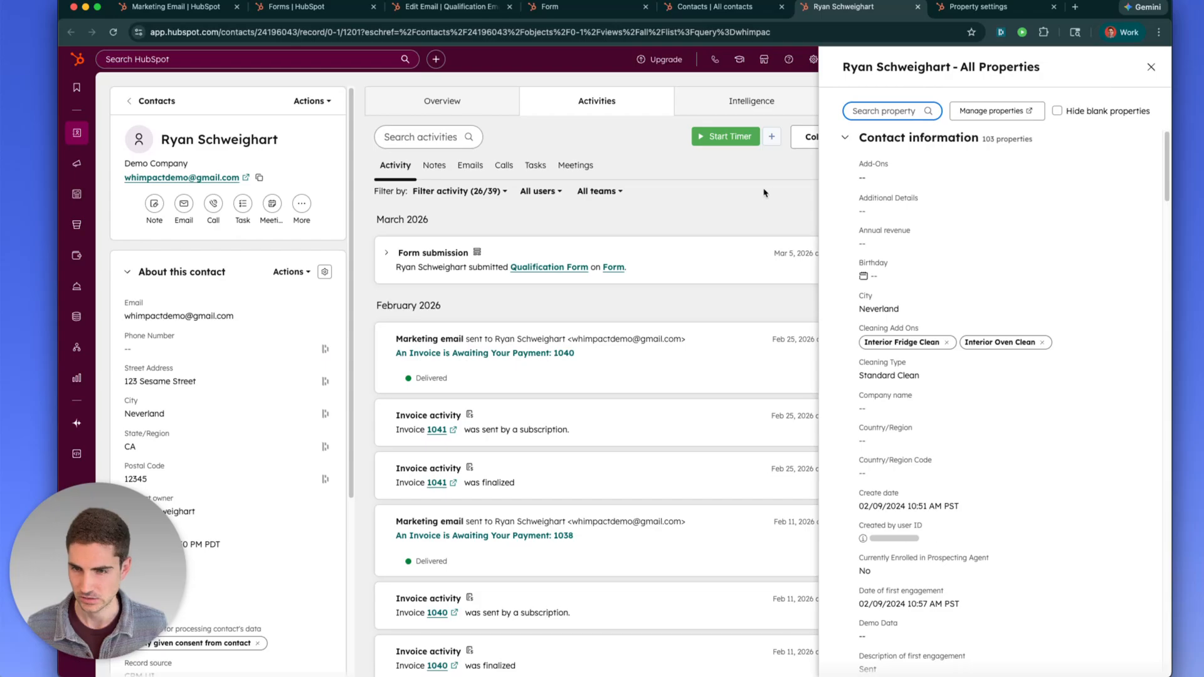
text(quali)
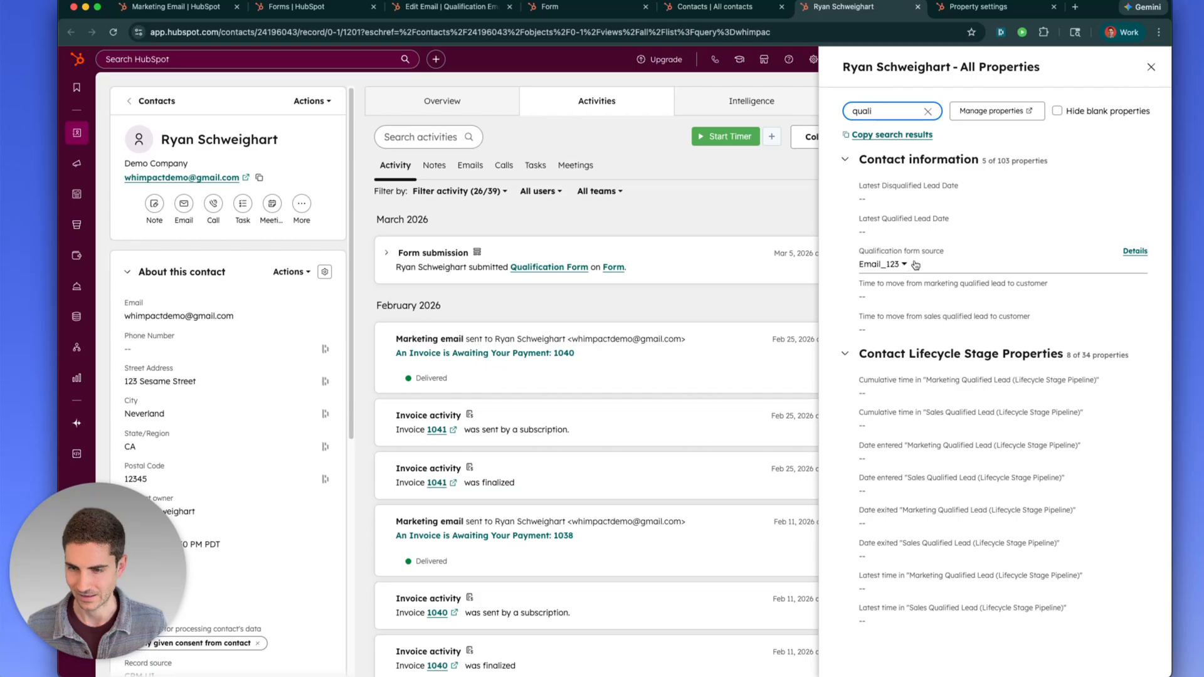
click(1134, 251)
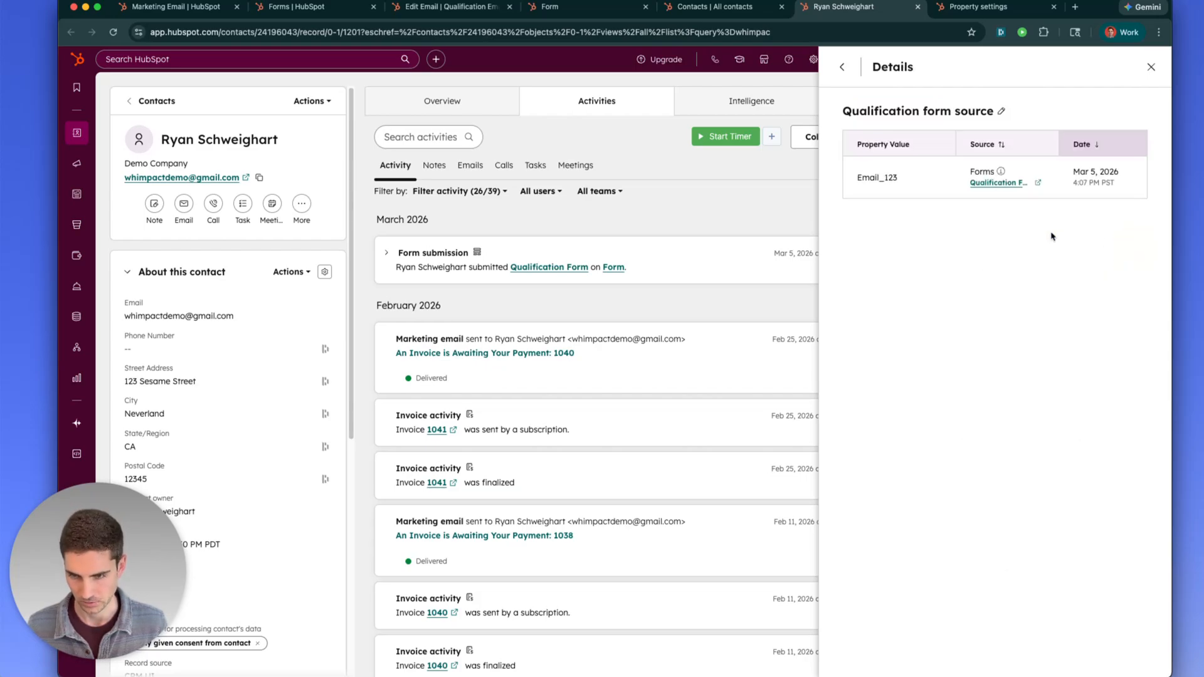
click(1150, 67)
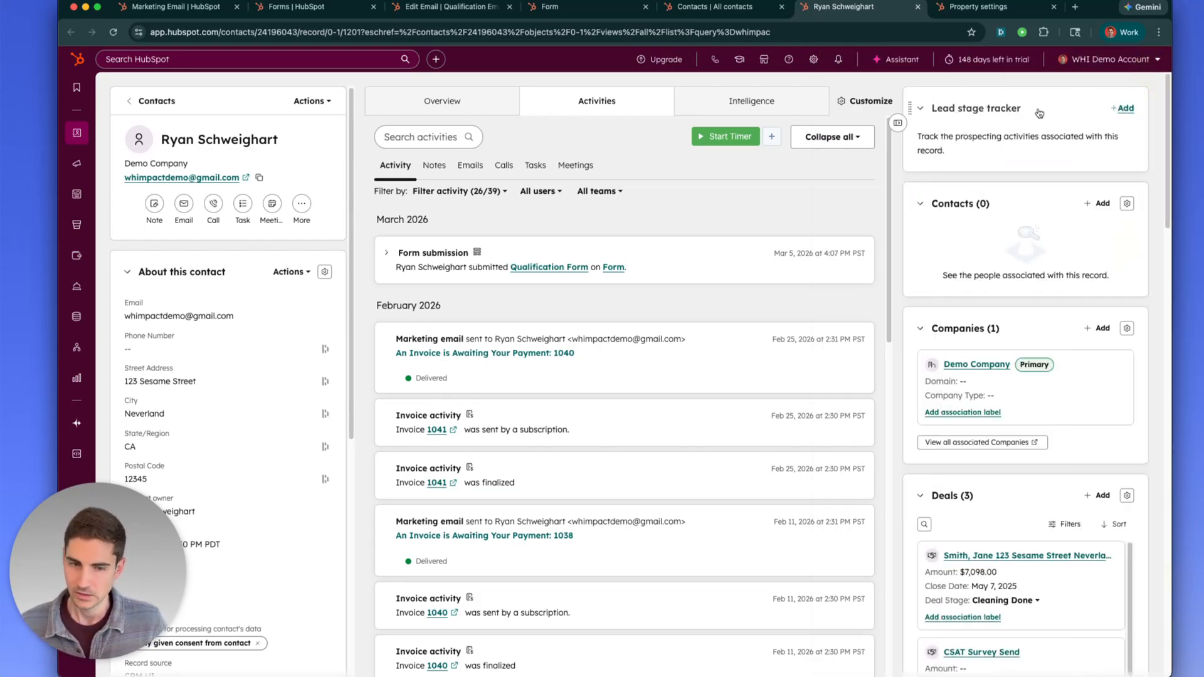